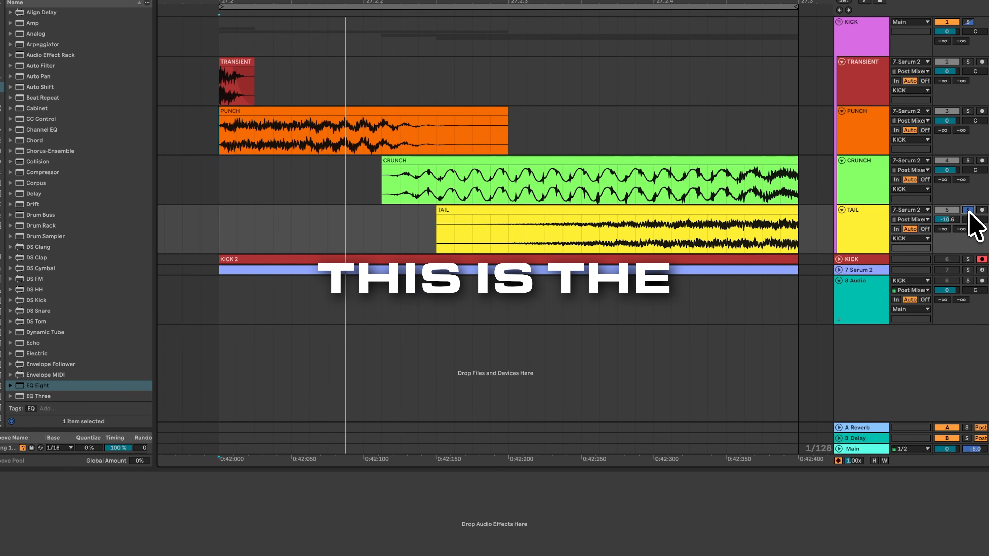
Solo the TRANSIENT track, add an EQ Eight to it and clear the device search.
left_click(969, 61)
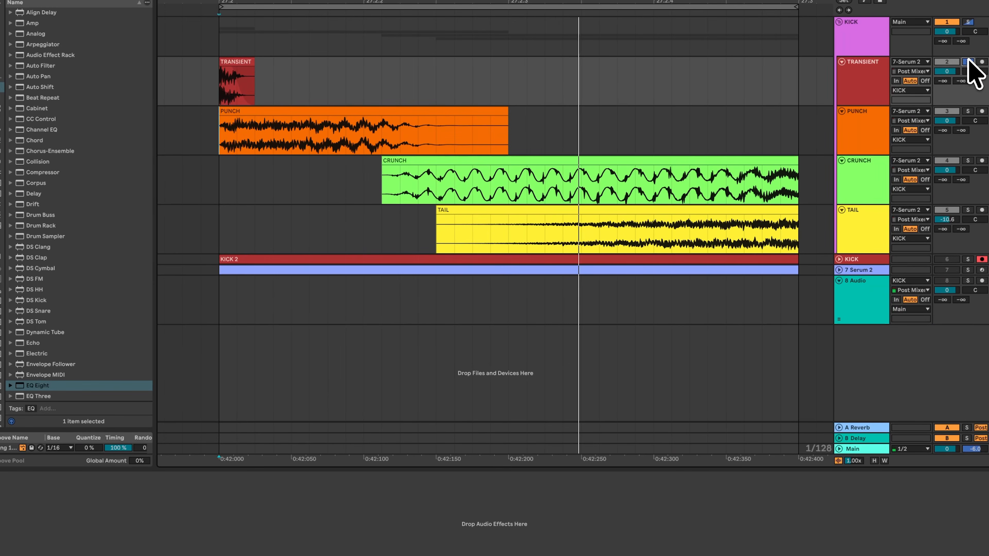
left_click(105, 0)
type("EQ")
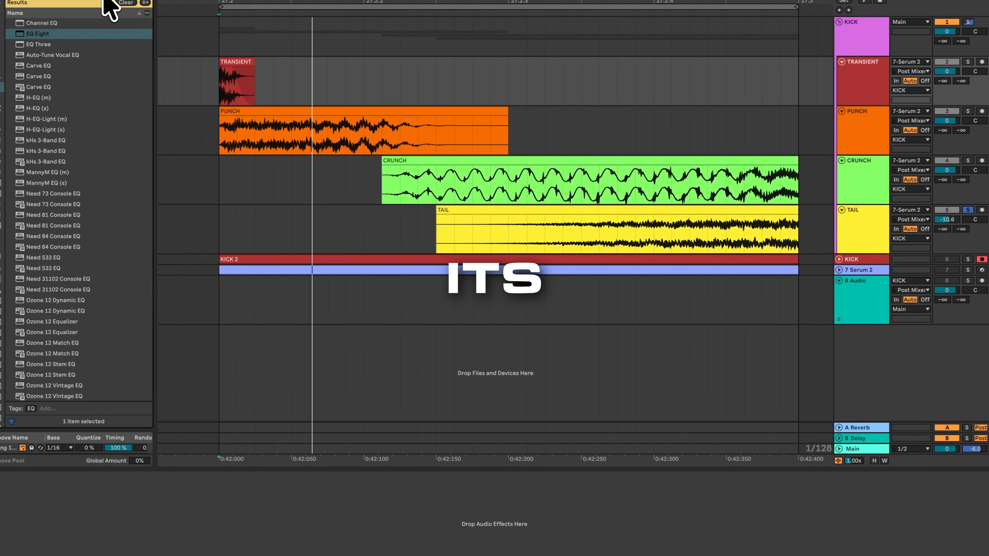
key("Return")
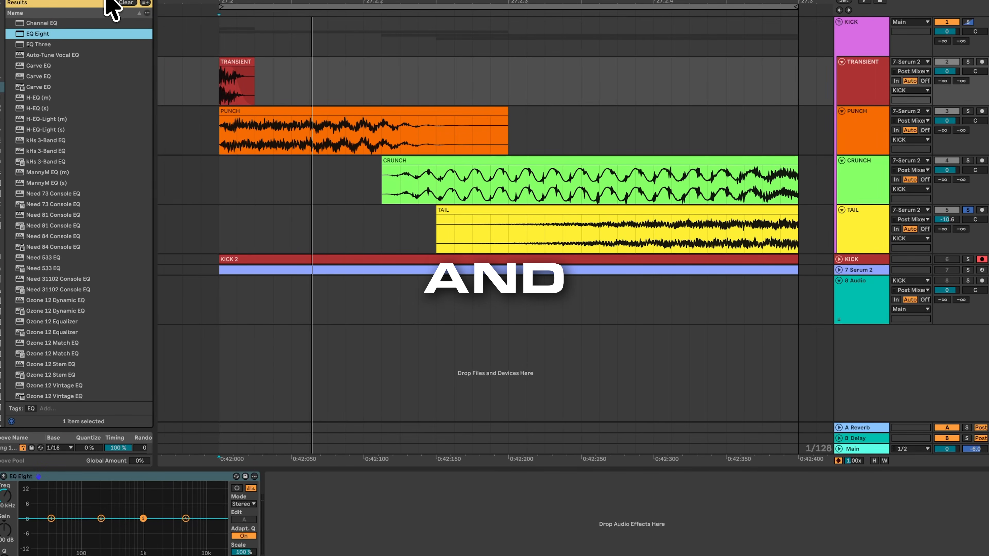
left_click(123, 1)
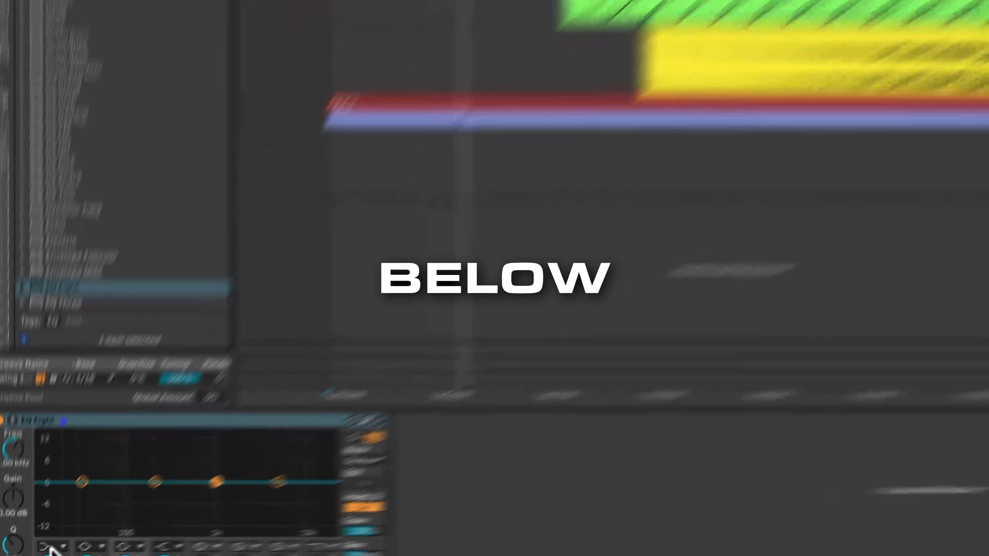
Turn EQ Eight band 1 into a steep x4 low cut at 60 Hz on the TRANSIENT track.
left_click(86, 522)
left_click(90, 391)
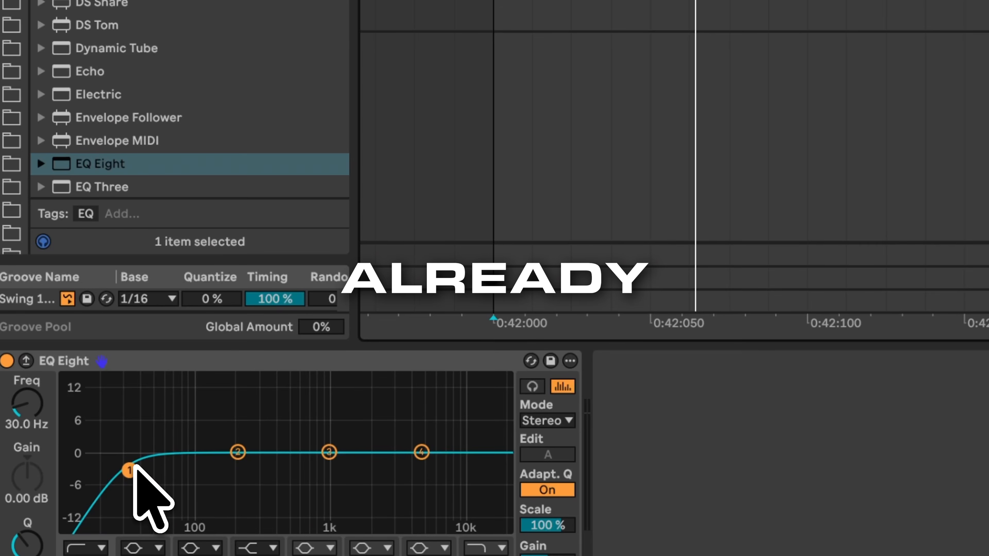
left_click(85, 547)
left_click(92, 404)
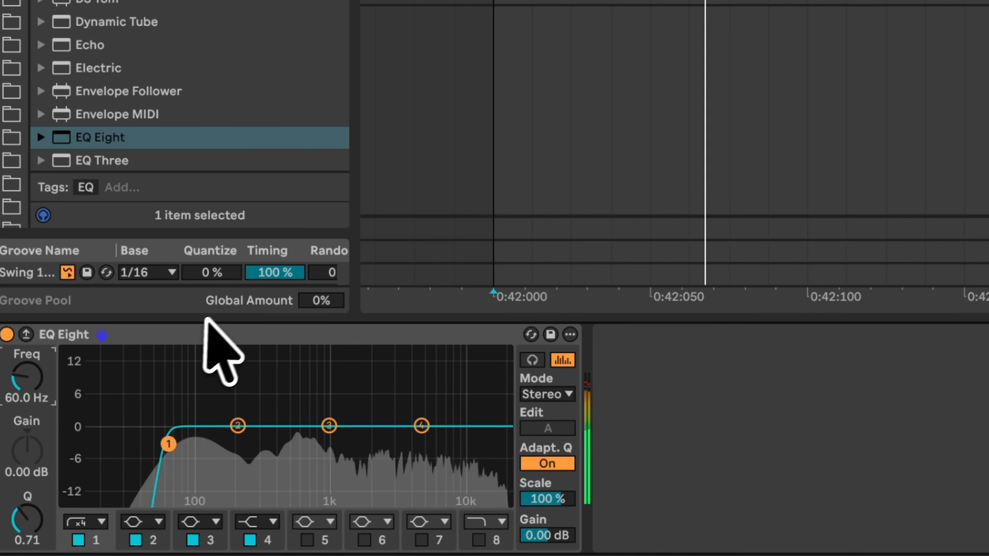
Compare the transient's sound with the EQ Eight bypassed and active.
left_click(12, 337)
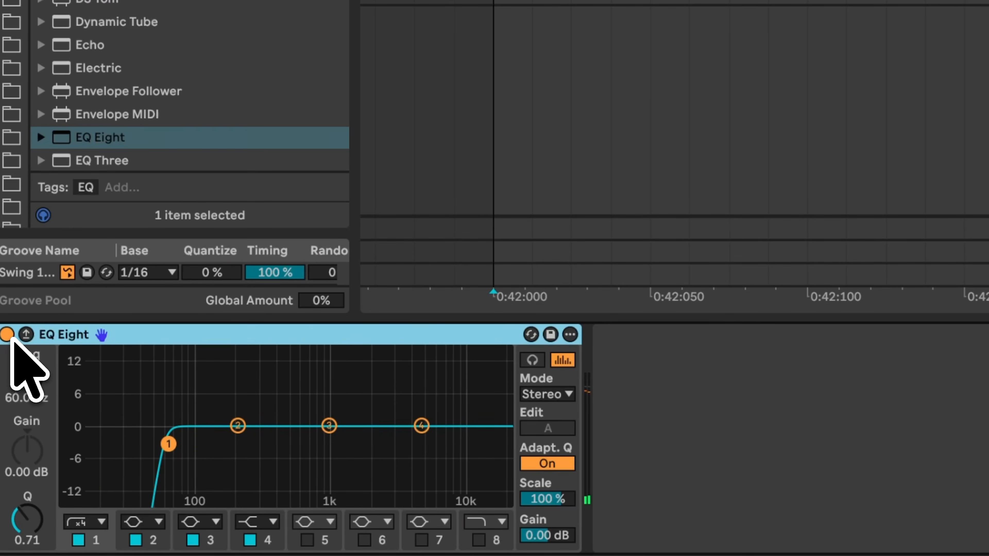
left_click(9, 335)
left_click(8, 335)
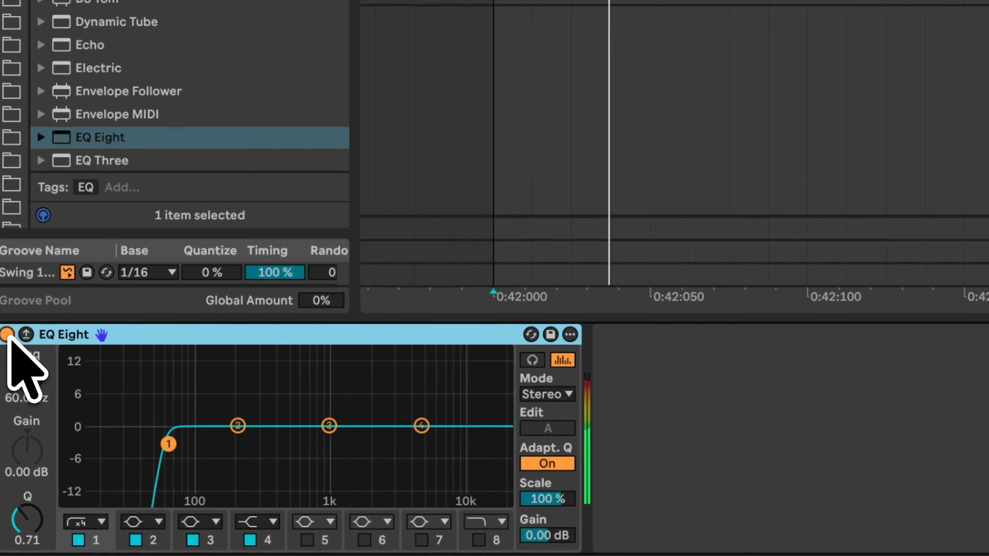
left_click(8, 335)
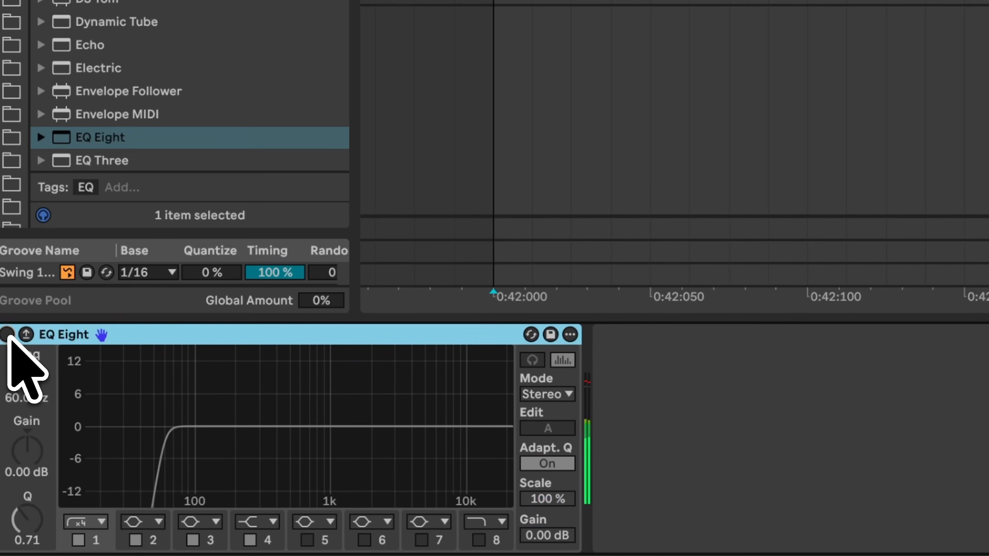
left_click(7, 335)
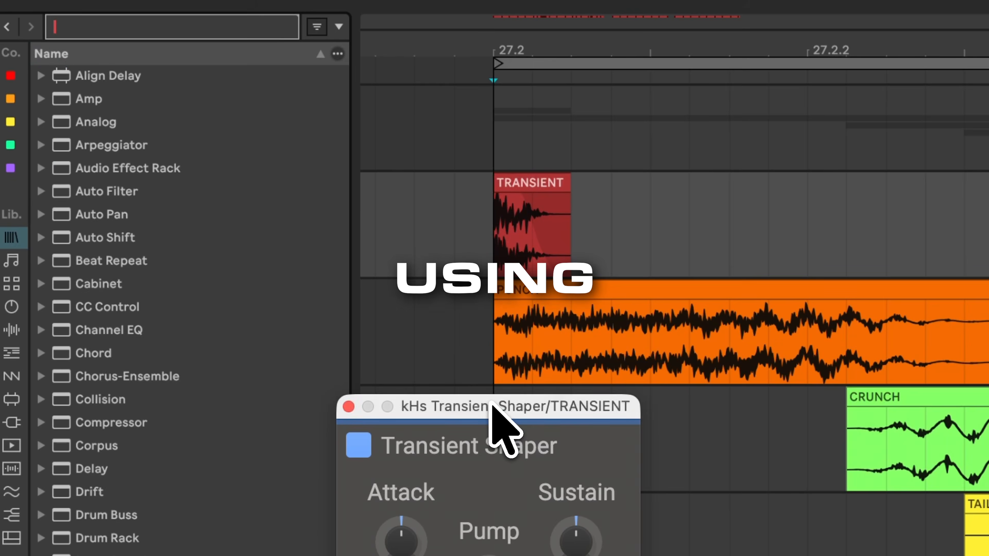
Raise the Attack in the TRANSIENT track's Transient Shaper and try its Pump control.
left_click_drag(491, 405, 924, 251)
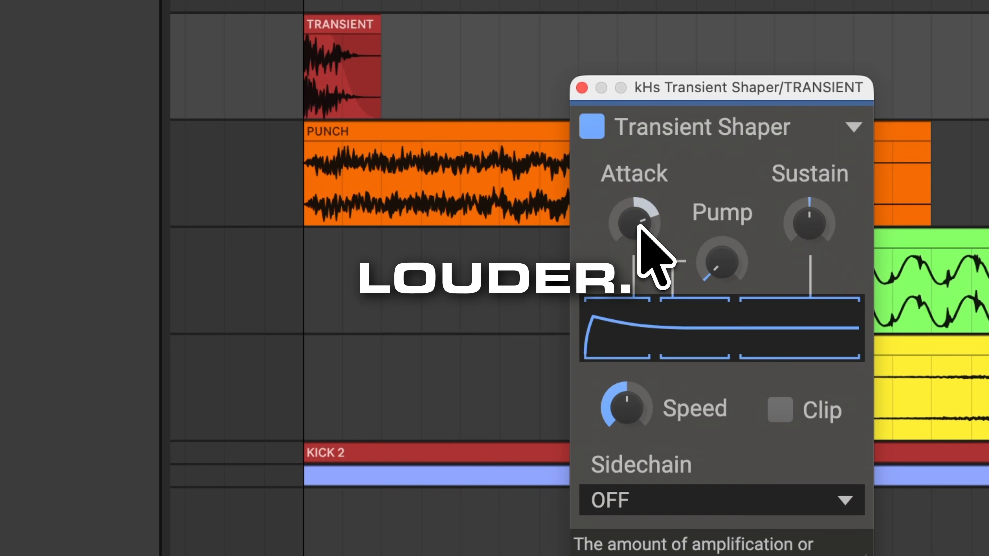
left_click(305, 82)
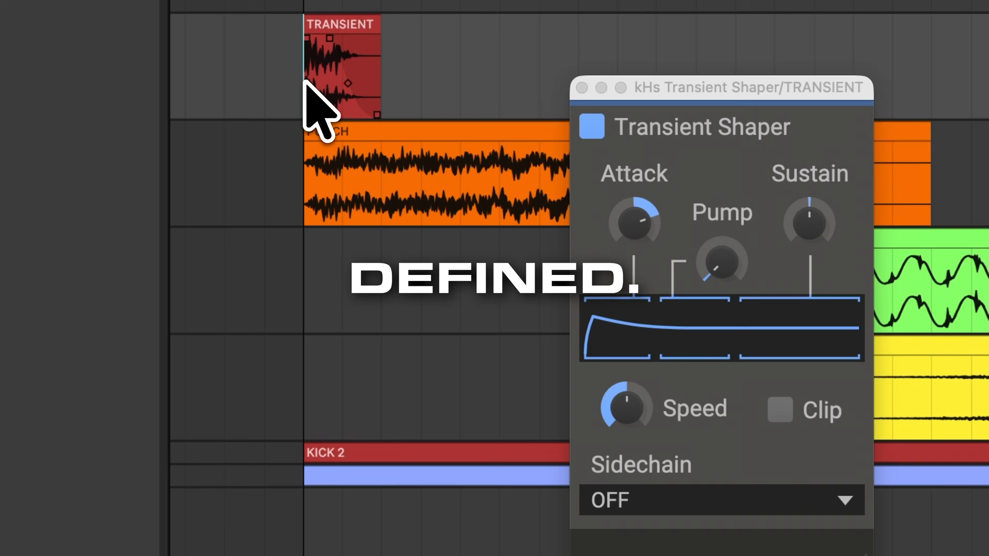
left_click(726, 264)
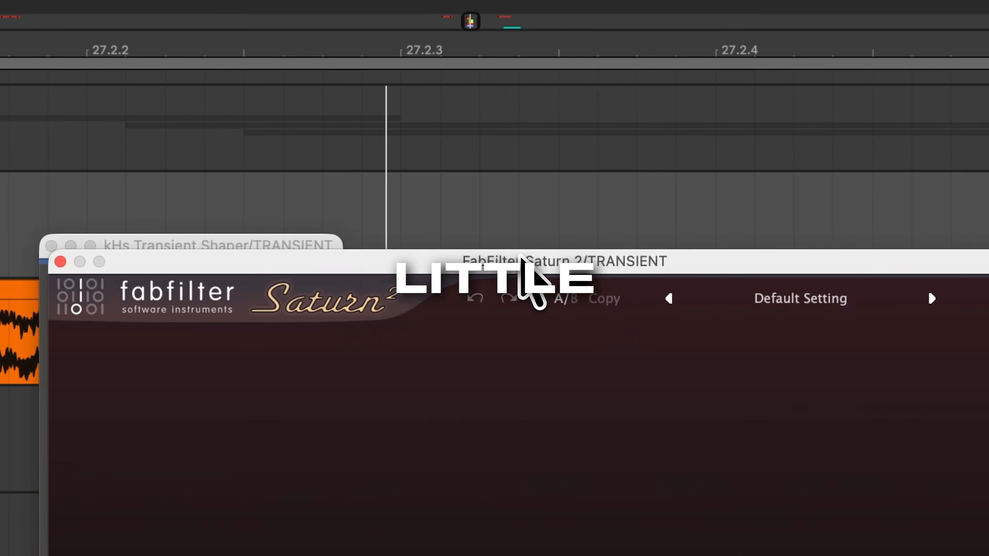
Set the upper Warm Tape band's drive in the TRANSIENT track's Saturn 2 to about 30% and audition it.
left_click_drag(530, 276, 260, 232)
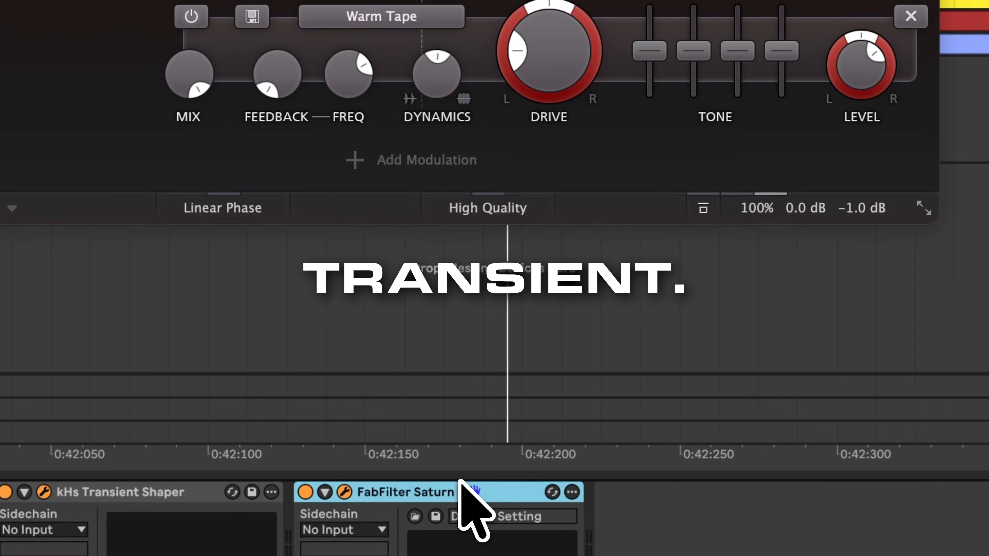
mouse_move(534, 36)
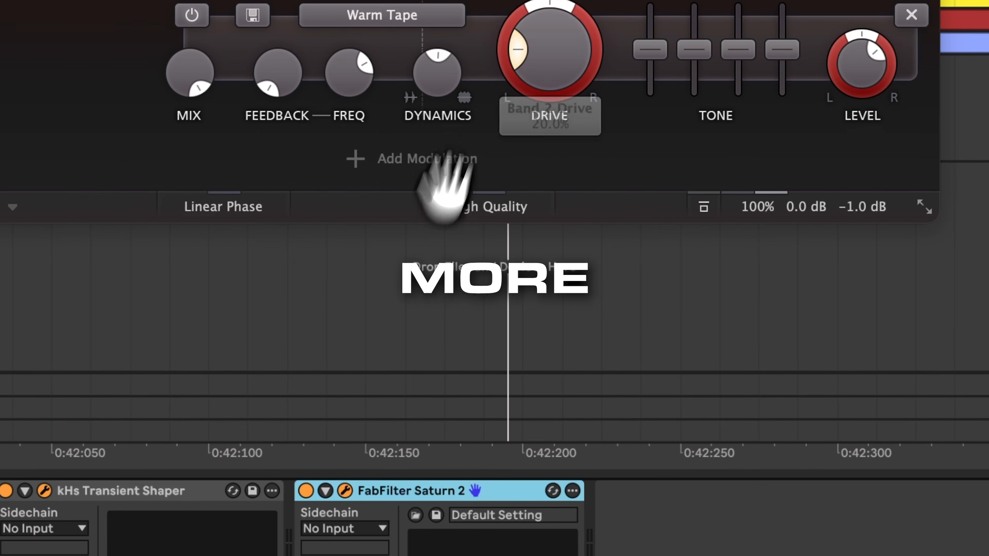
left_click_drag(535, 36, 537, 30)
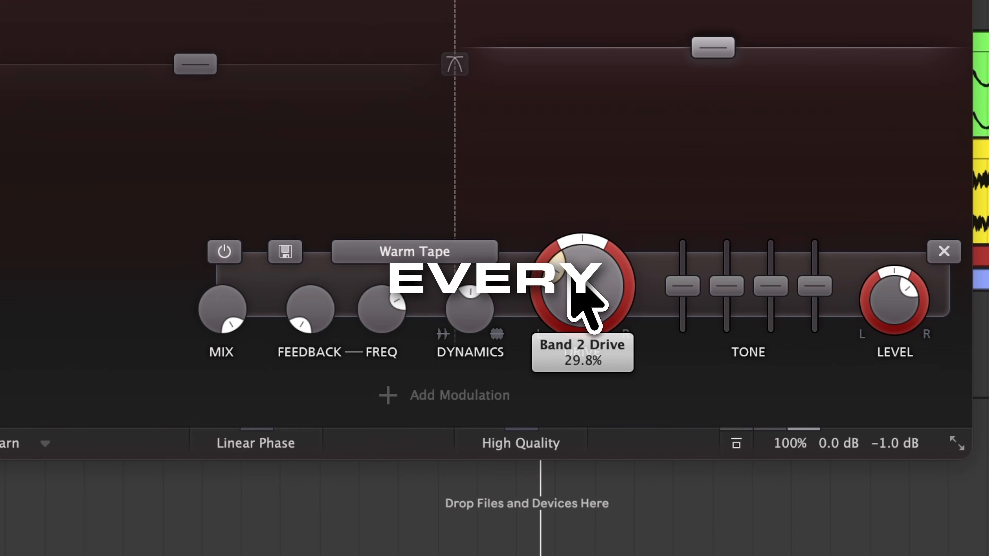
key("space")
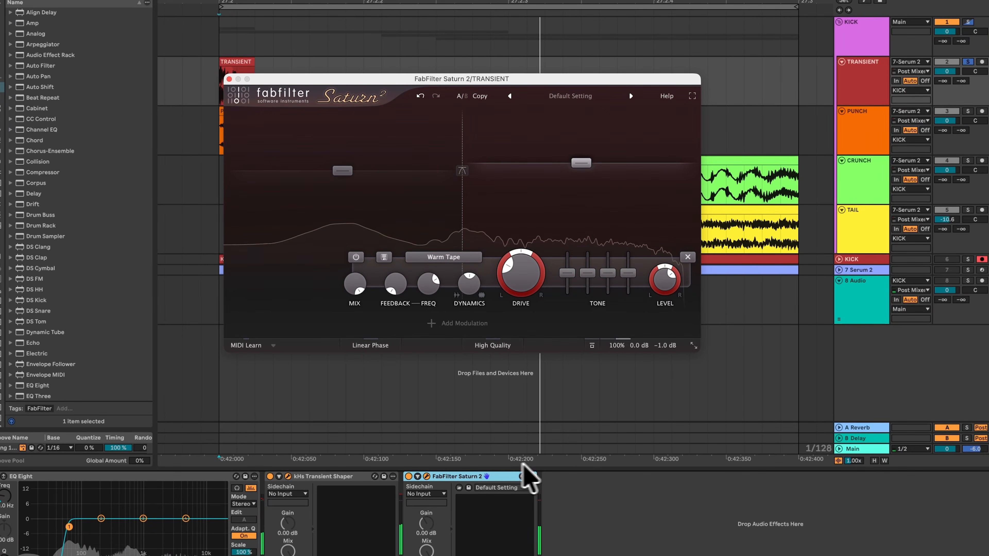
mouse_move(516, 268)
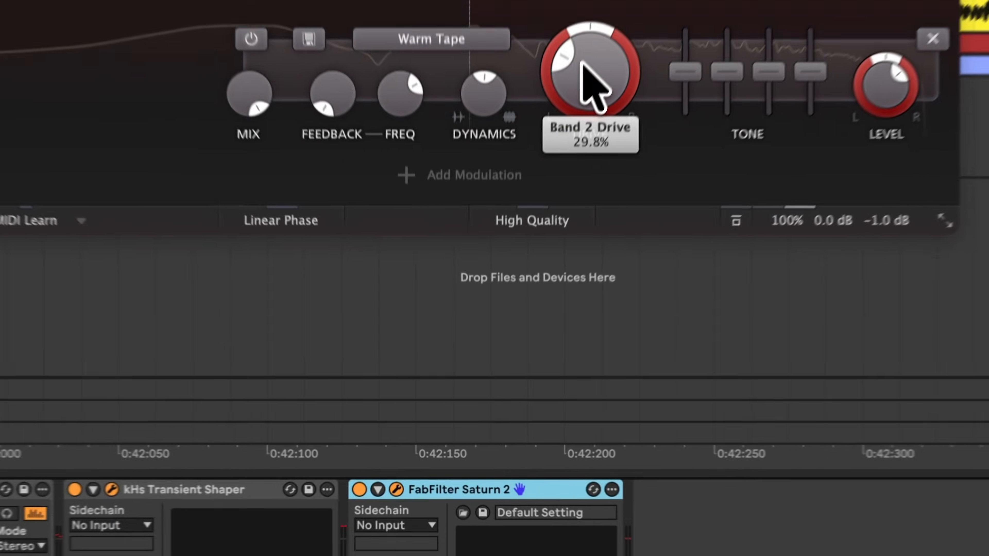
left_click_drag(582, 62, 582, 63)
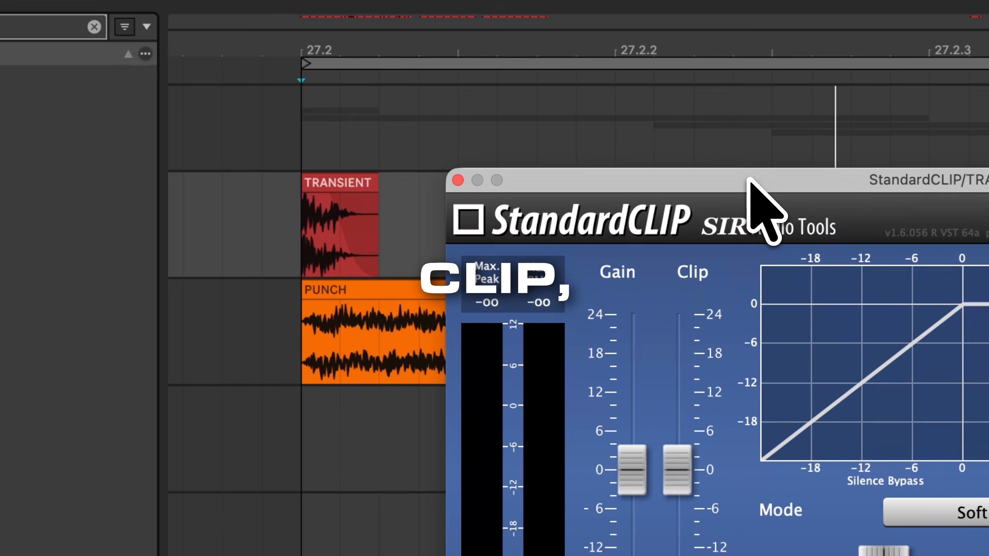
Set StandardCLIP's input gain to 0.40 dB and its clip level to -1.00 dB on the TRANSIENT track, and play it back.
left_click_drag(612, 463, 612, 457)
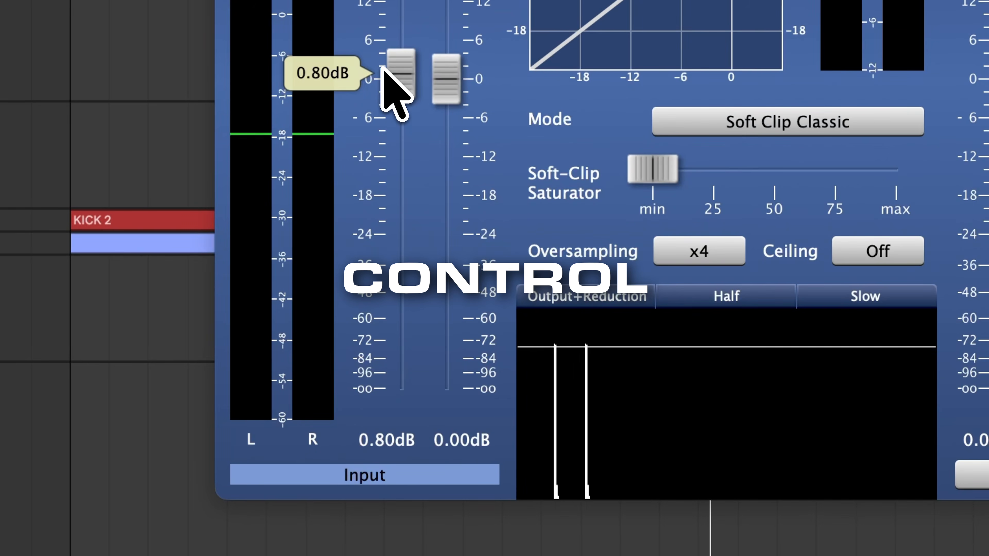
left_click_drag(382, 67, 382, 69)
left_click_drag(446, 78, 435, 93)
key("space")
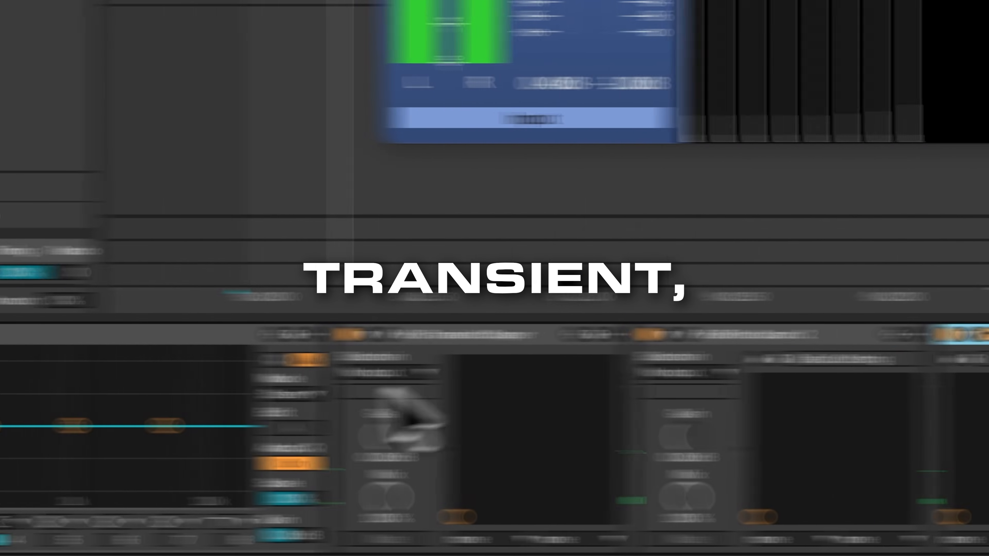
Group all the TRANSIENT track's effects into one rack and switch the rack off to compare the unprocessed sound.
key("space")
left_click(376, 336, "shift")
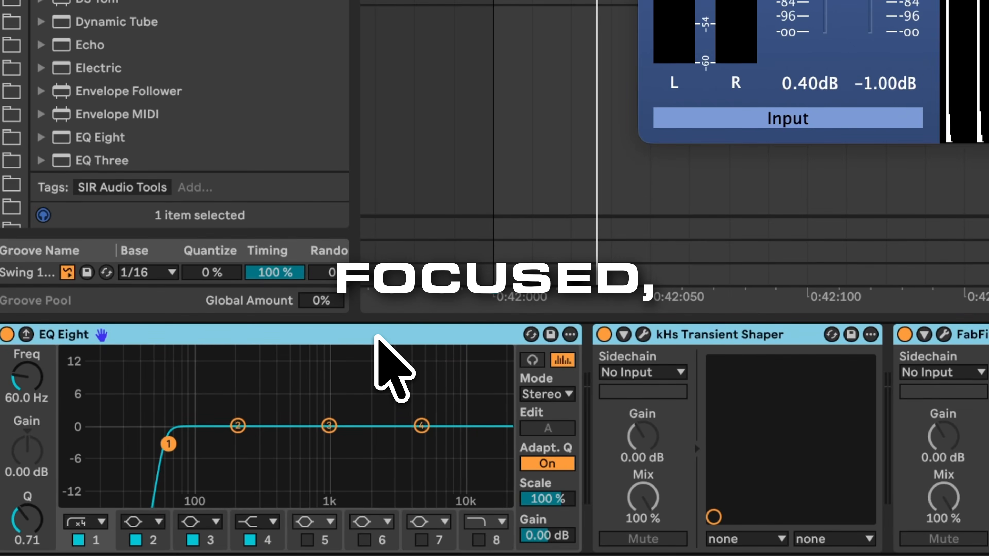
key("super+g")
left_click(11, 335)
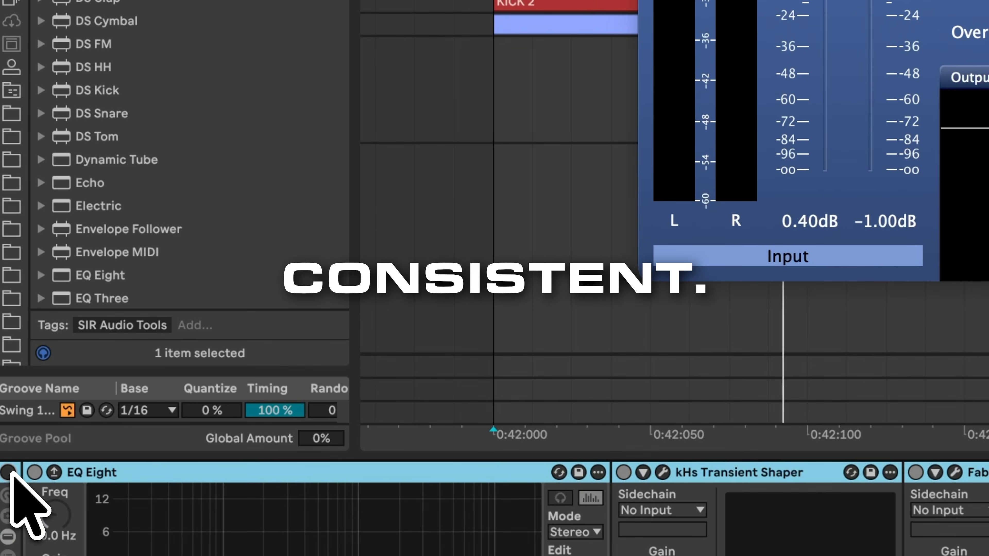
key("space")
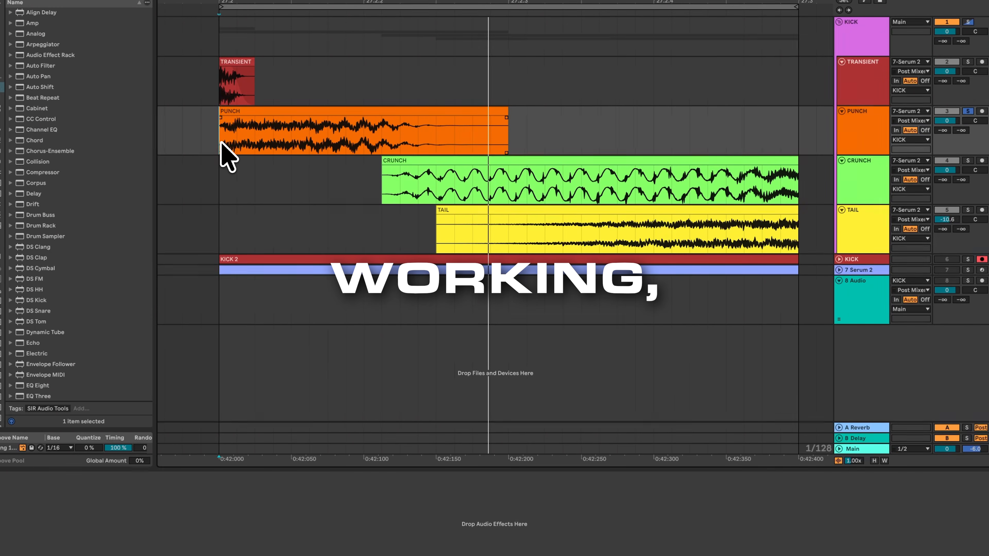
Search the browser for EQ, add an EQ Eight to the PUNCH track and clear the search.
left_click(172, 23)
type("EQ")
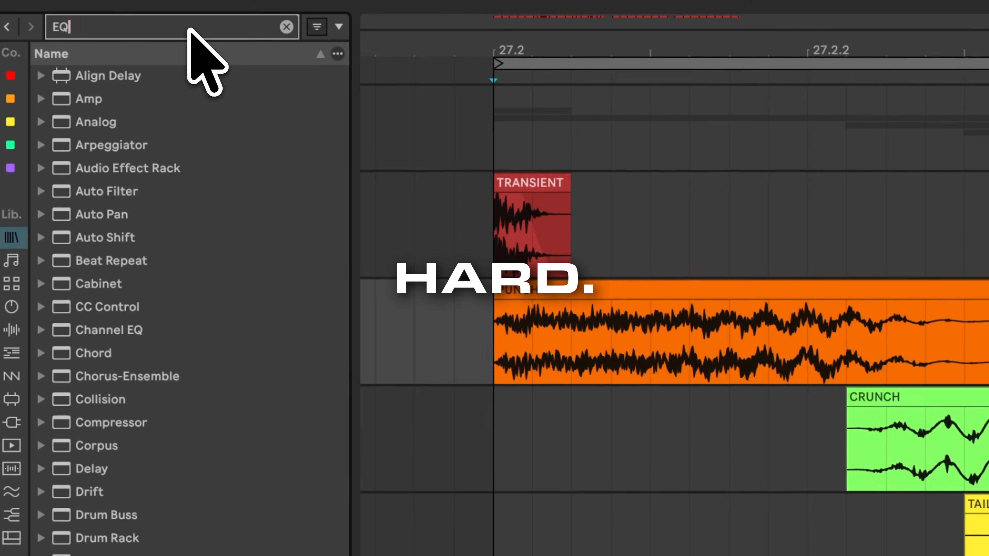
key("Down")
key("Down")
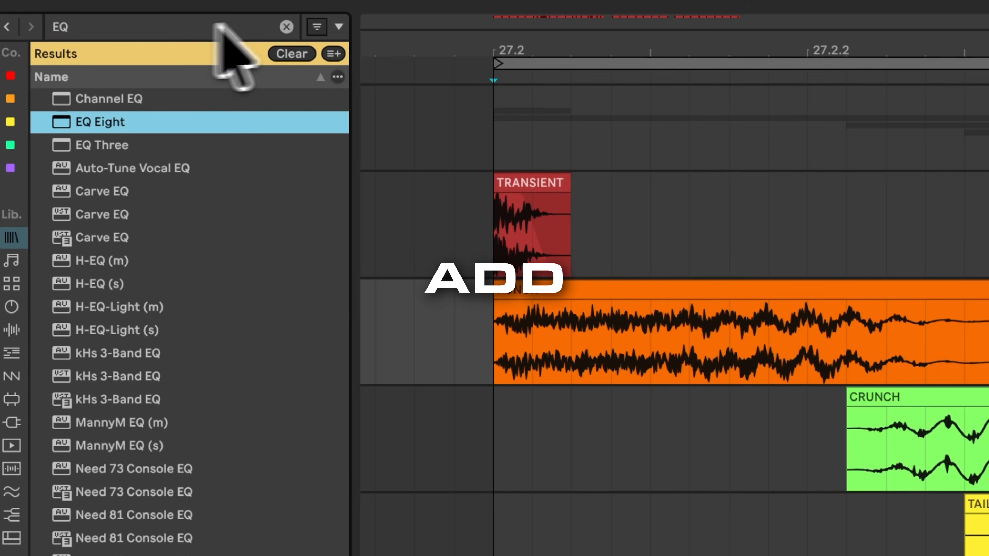
left_click(286, 26)
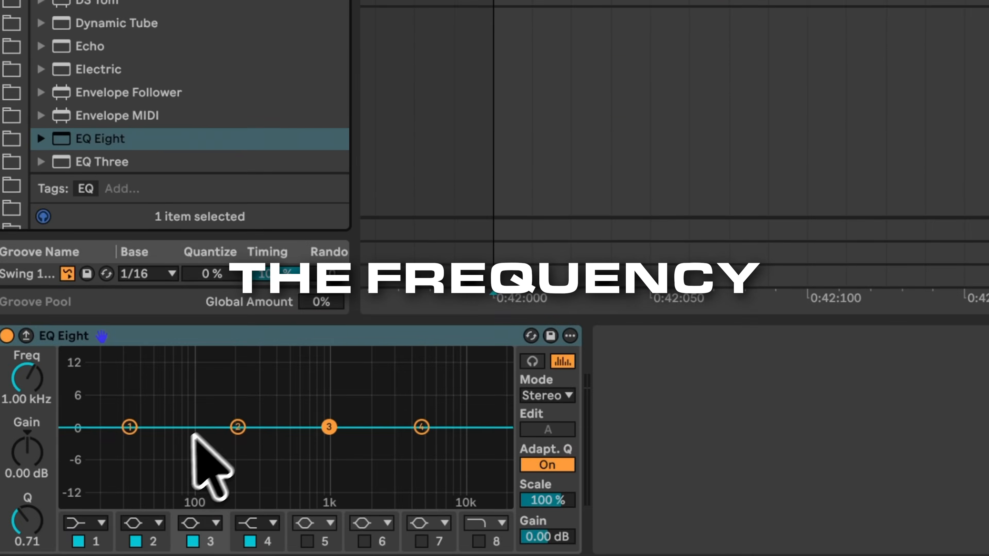
Shape the PUNCH track's EQ Eight by boosting band 2 around 500 Hz and lowering the high shelf on band 4.
left_click(237, 425)
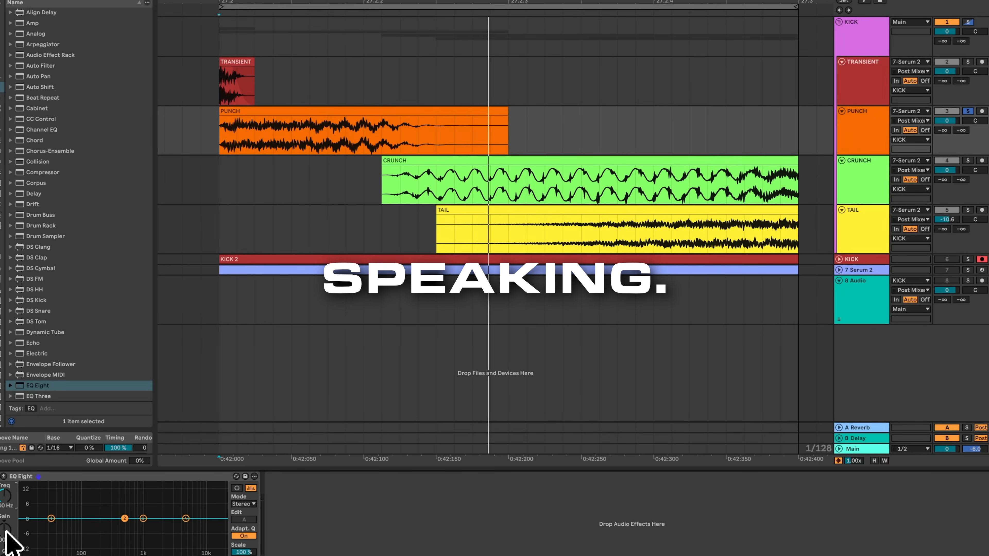
key("space")
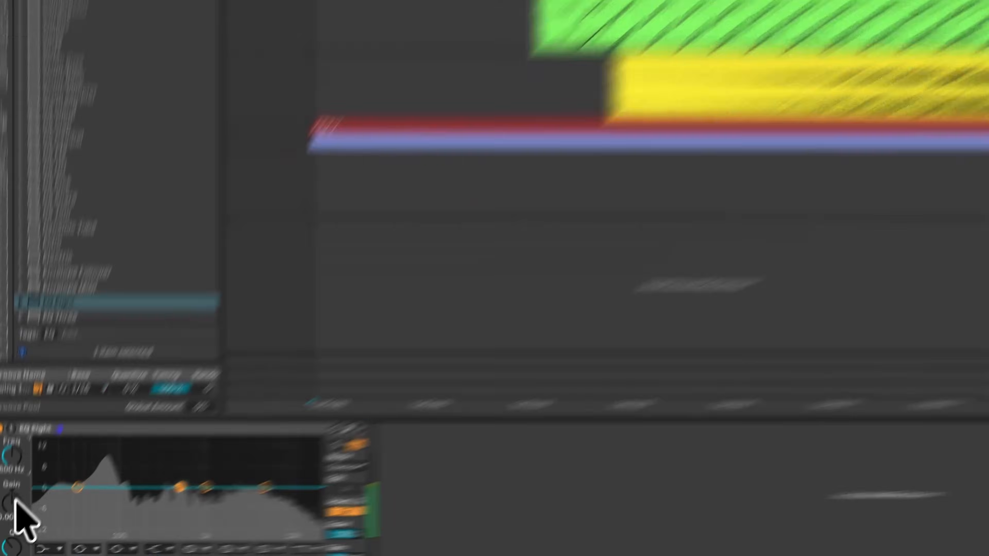
left_click_drag(6, 529, 6, 522)
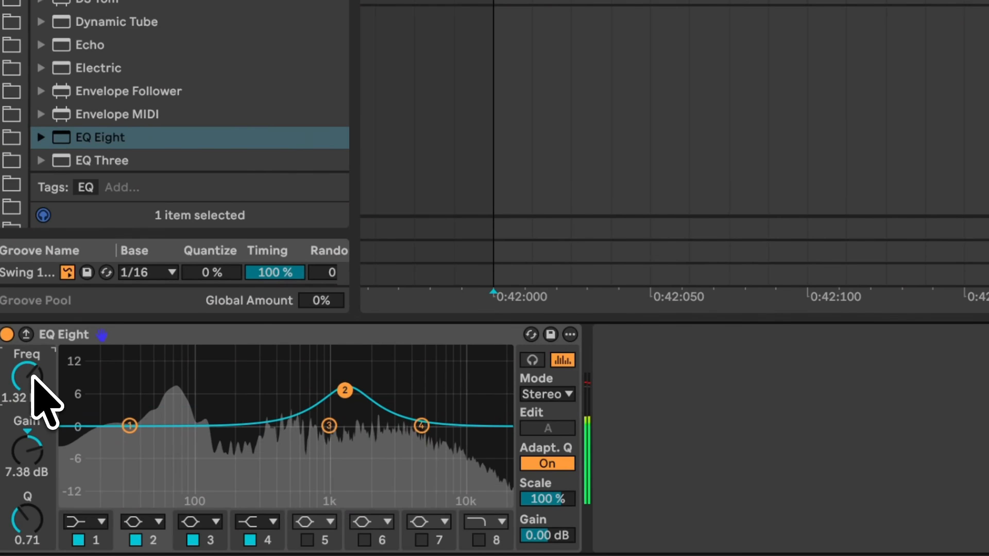
left_click_drag(33, 376, 32, 381)
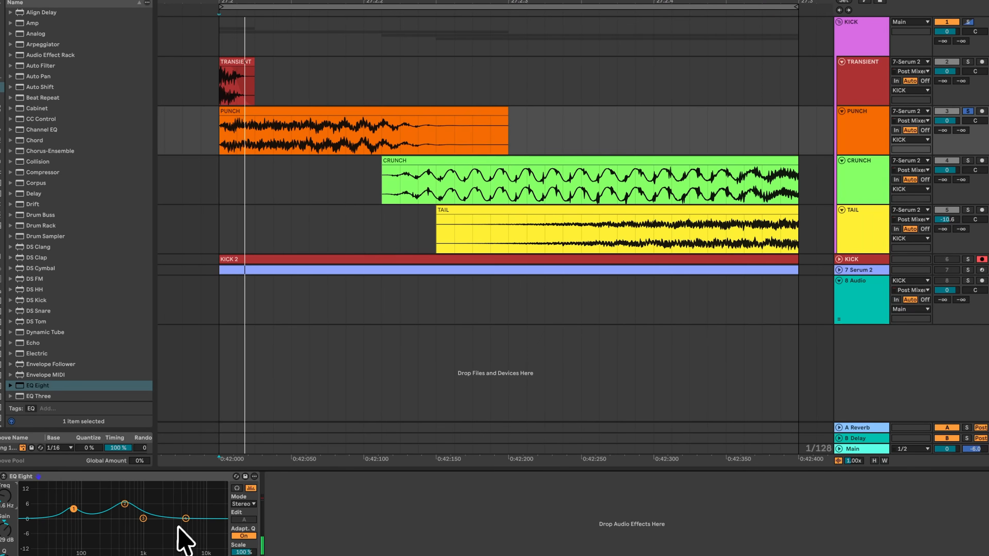
left_click(421, 425)
left_click_drag(405, 473, 413, 455)
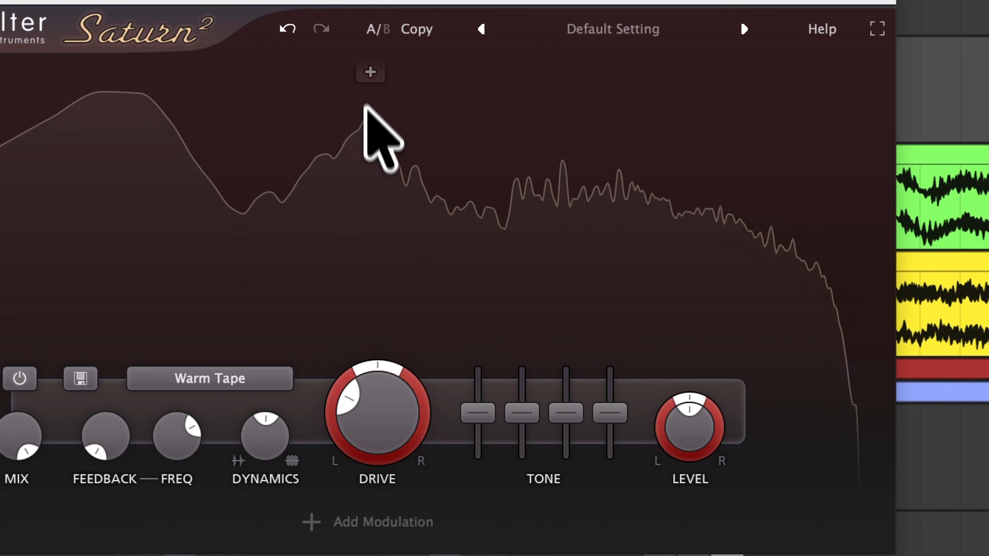
Split Saturn 2 into two frequency bands and move their crossover up to about 2176 Hz.
left_click(368, 78)
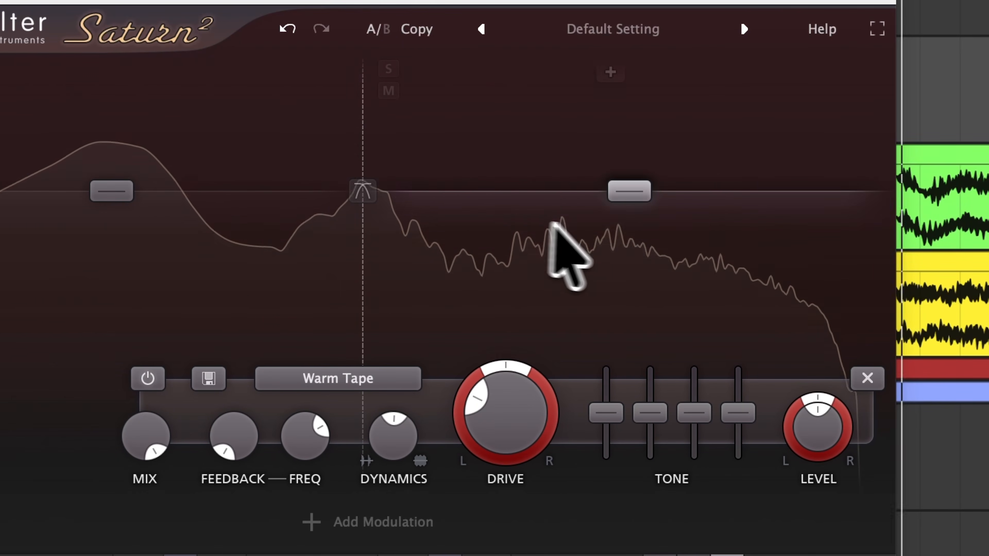
left_click(370, 189)
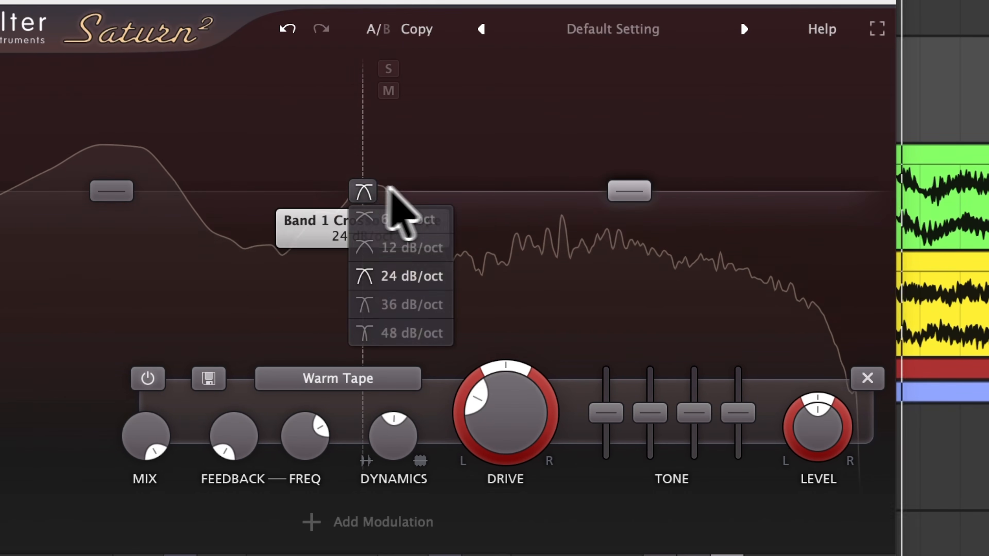
left_click(394, 188)
left_click(366, 190)
left_click(379, 172)
left_click_drag(373, 172, 435, 217)
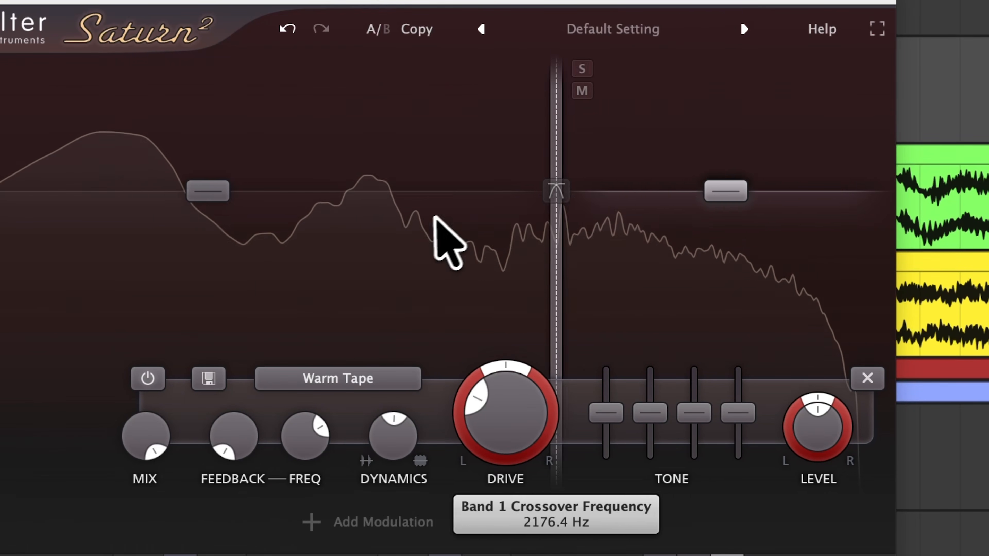
Fine-tune Saturn 2's upper band, and in the following EQ Eight cut band 2 by 5.83 dB at 202 Hz and band 3 slightly at 1.21 kHz.
mouse_move(648, 186)
left_mouse_down()
mouse_move(651, 171)
mouse_move(651, 181)
left_mouse_up()
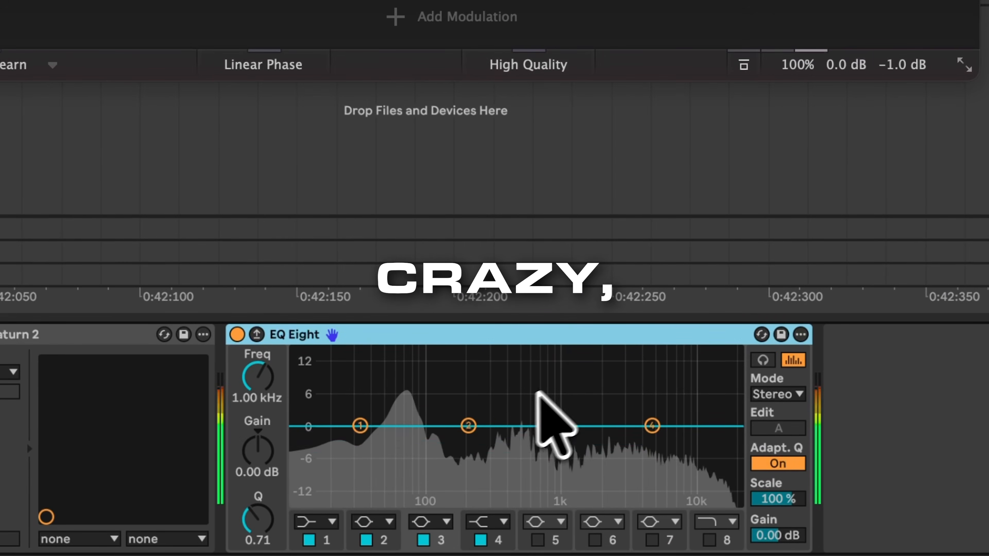
left_click_drag(472, 433, 468, 456)
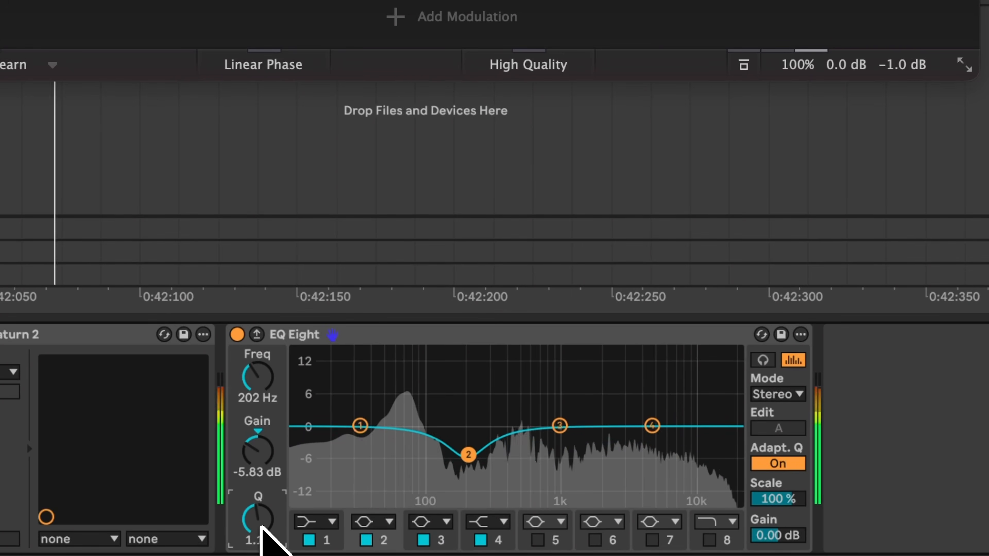
left_click_drag(263, 523, 262, 528)
left_click(560, 426)
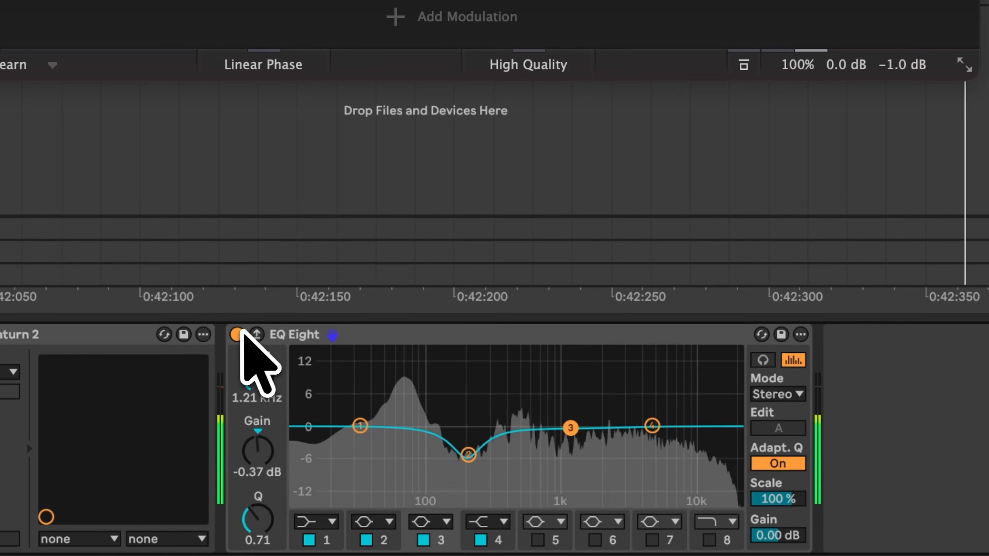
Bypass and re-enable the PUNCH track's last EQ Eight and its whole effect rack to compare the sound.
left_click(237, 334)
left_click(236, 334)
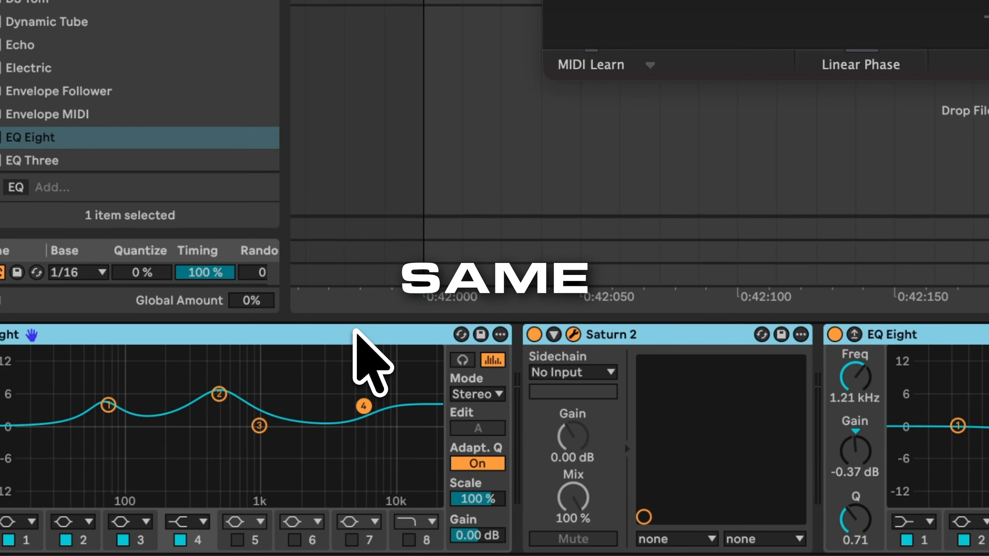
scroll(355, 331, "left", 2)
left_click(1, 334)
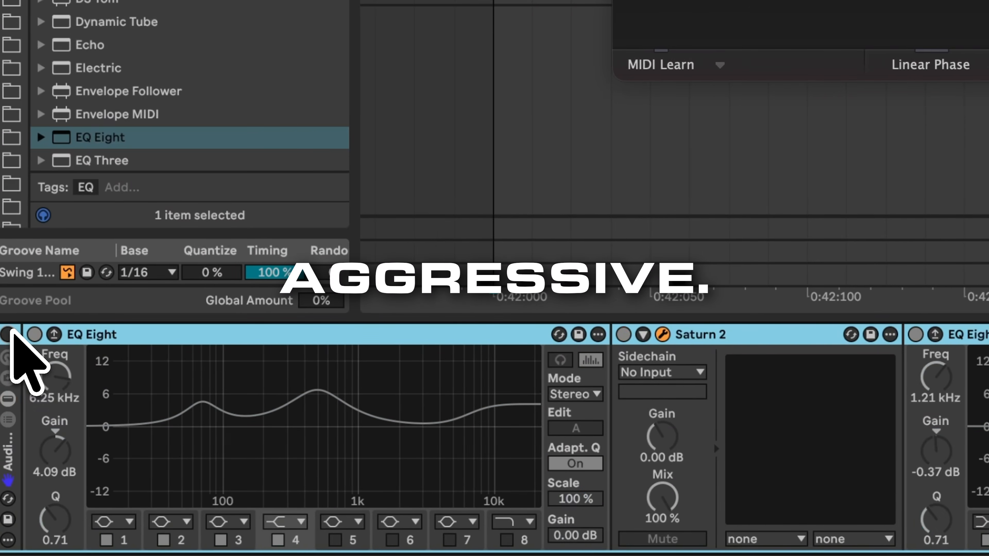
left_click(8, 334)
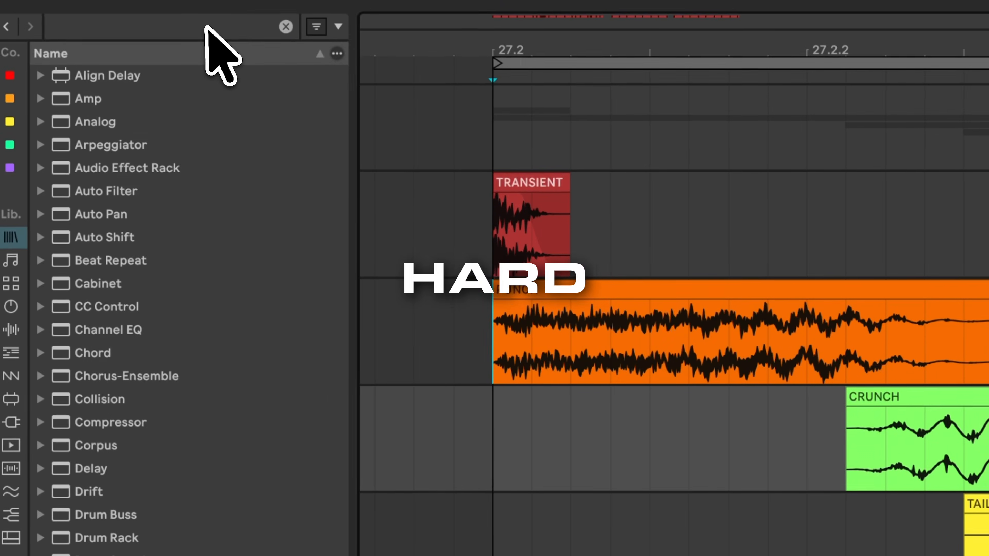
Search the browser for EQ, add an EQ Eight to the CRUNCH track and clear the search.
type("EQ")
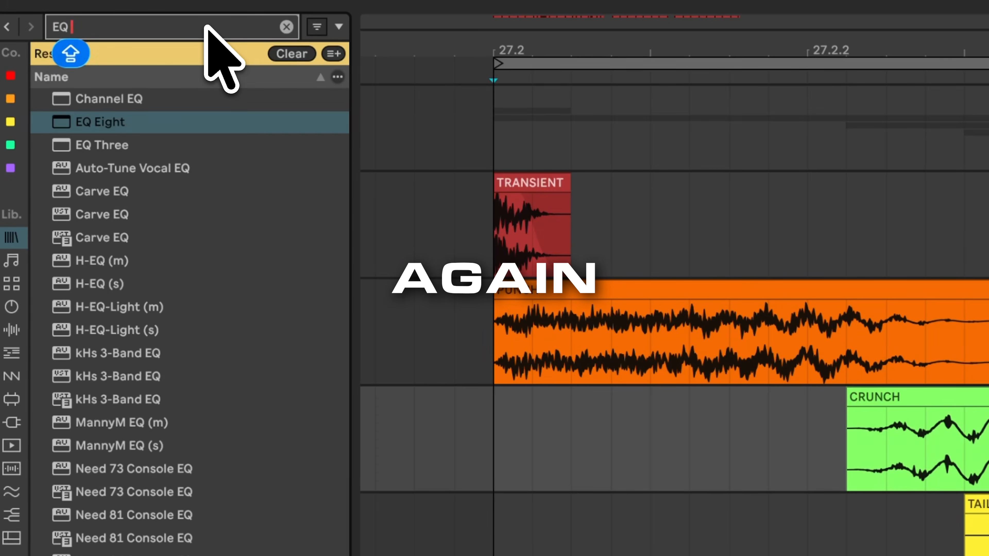
key("Down")
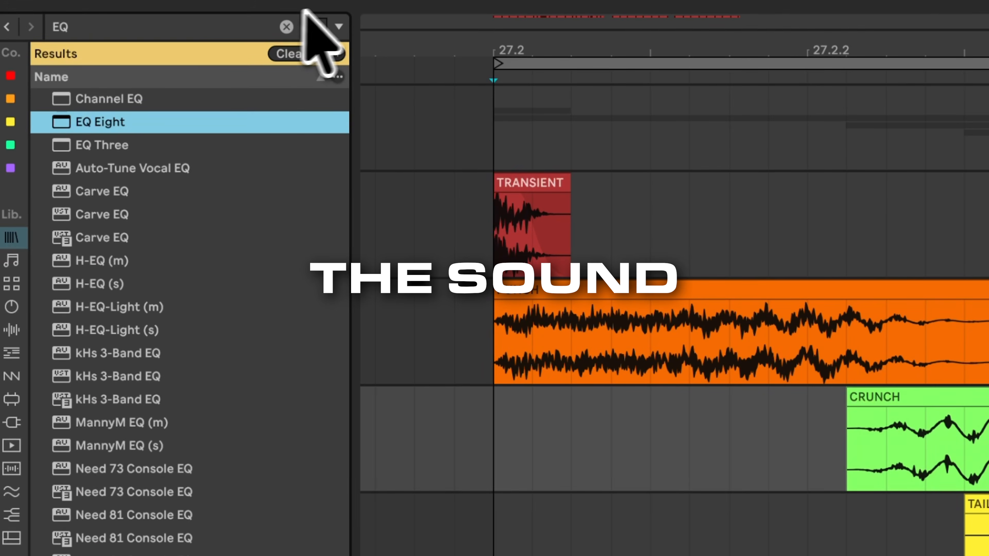
left_click(286, 26)
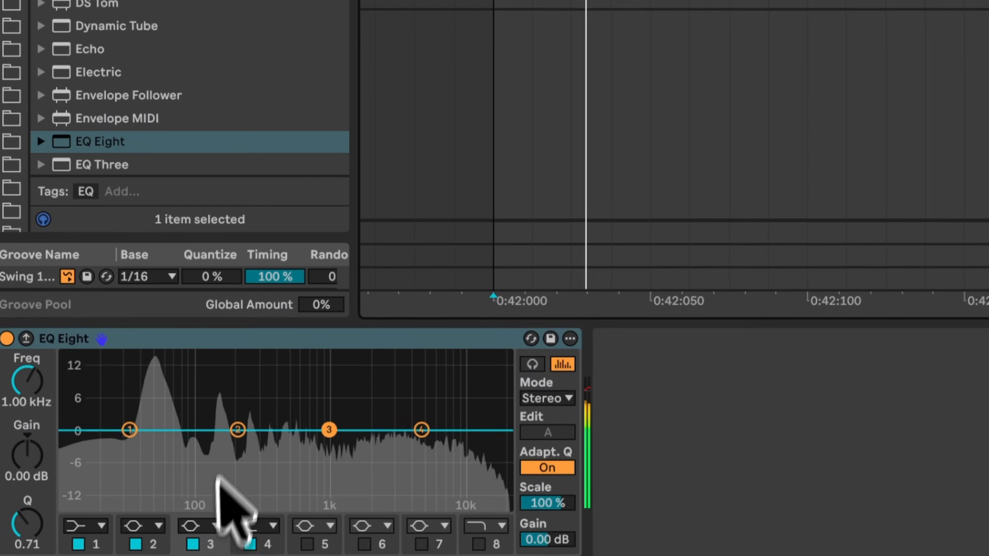
Boost band 2 of the CRUNCH track's EQ Eight by about 7 dB around 1.14 kHz and compare with the EQ bypassed.
left_click_drag(231, 430, 104, 500)
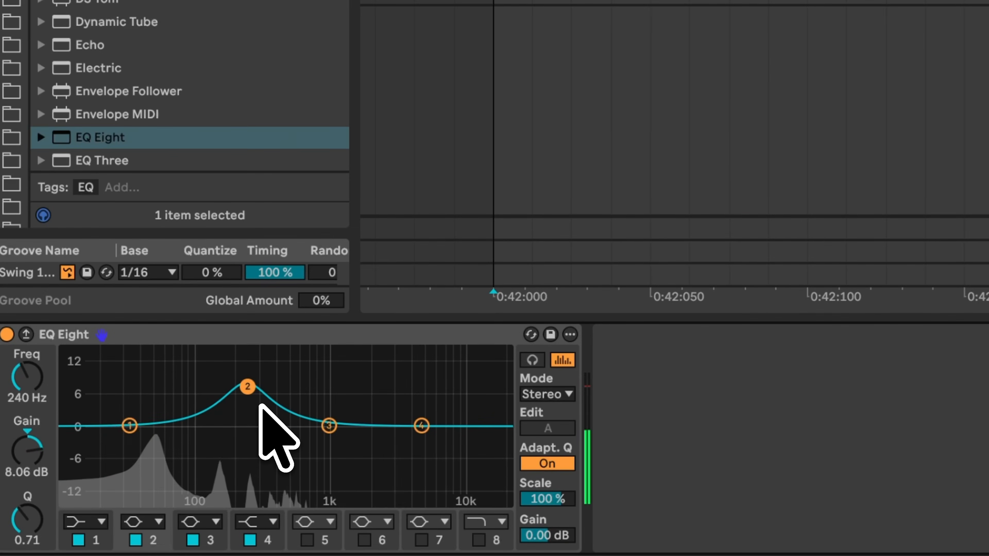
left_click_drag(247, 387, 335, 390)
left_click(7, 335)
left_click(6, 334)
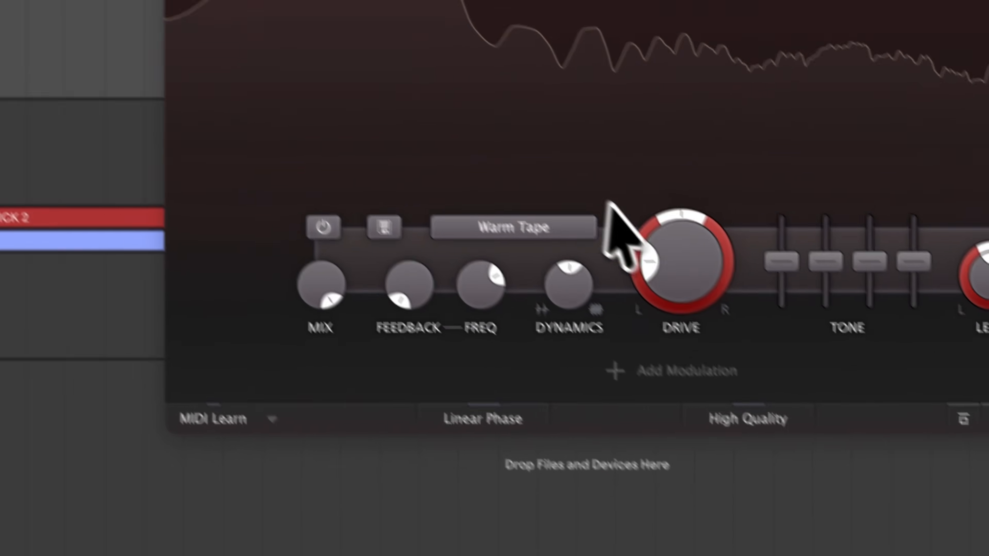
Compare the CRUNCH track with FabFilter Saturn 2 off and on, fine-tuning the saturation in between.
mouse_move(641, 226)
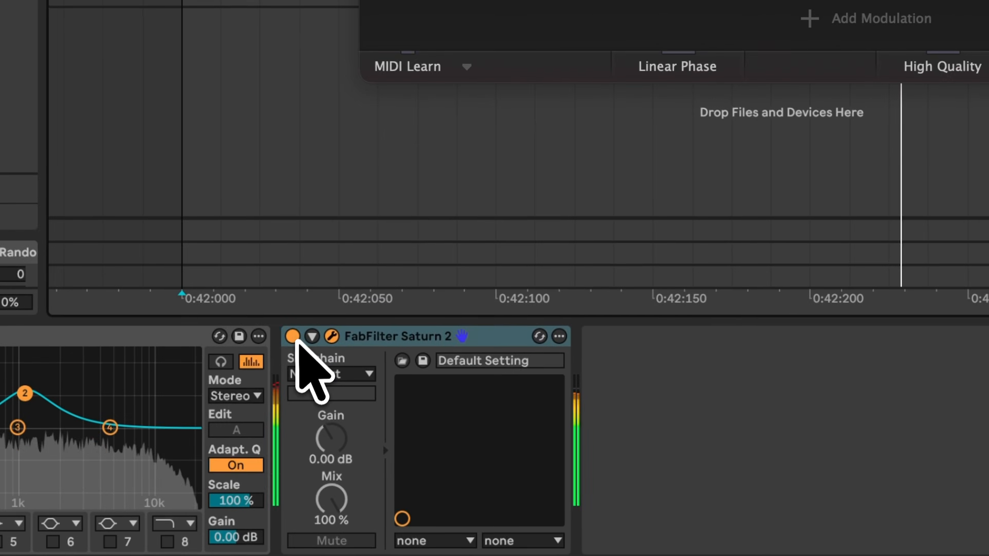
left_click(294, 334)
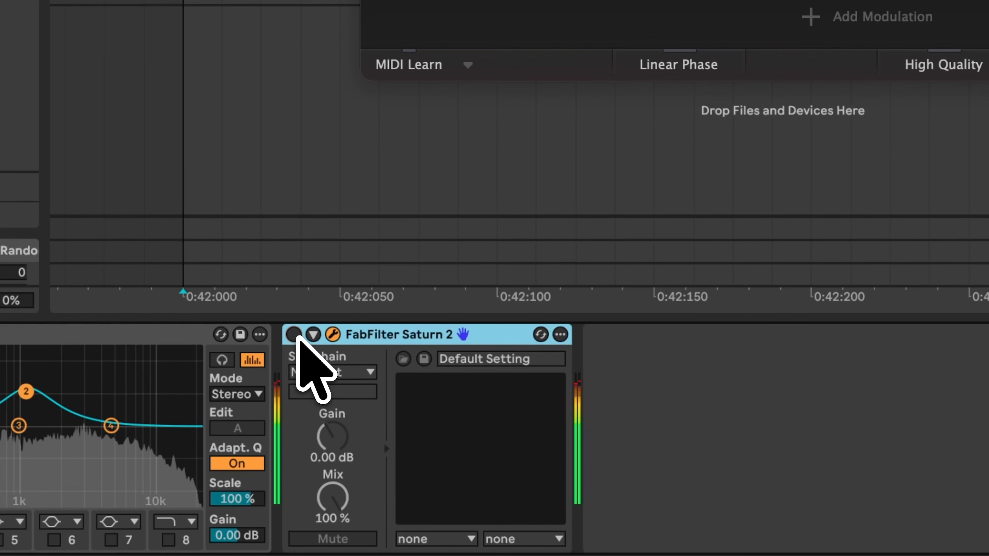
left_click(297, 336)
left_click_drag(566, 92, 567, 73)
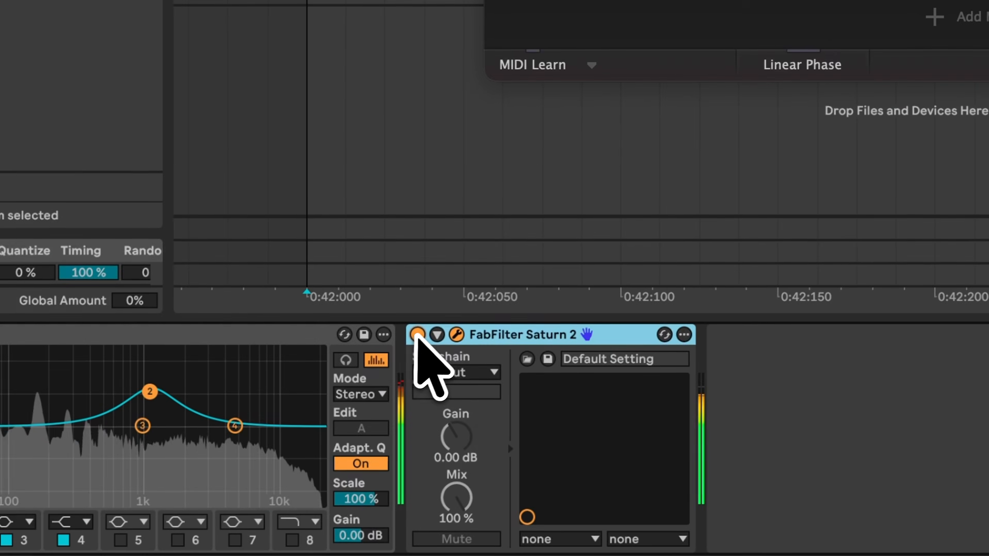
left_click(419, 334)
left_click(418, 334)
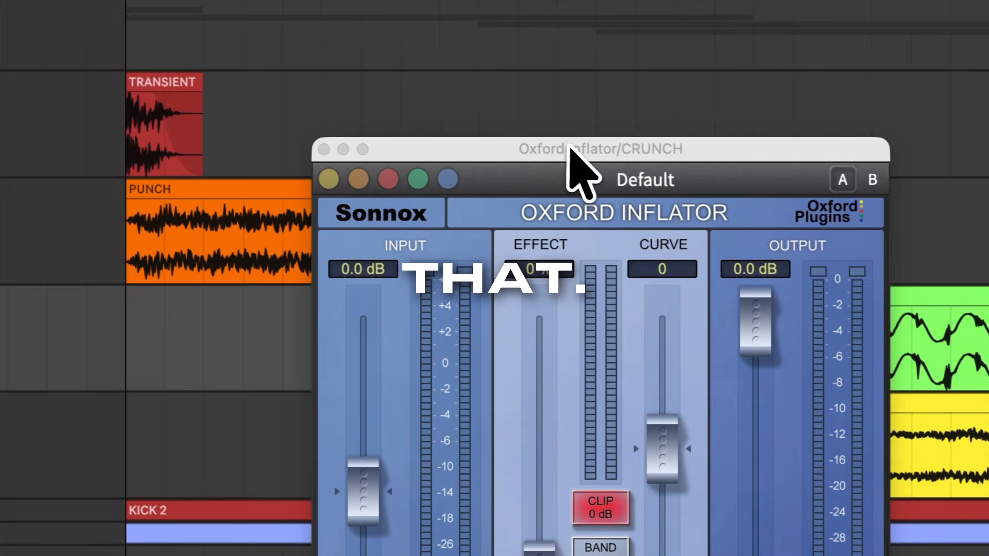
Set Oxford Inflator on the CRUNCH track to 50.6 % effect and a curve of about -10.9 during playback, and close its window.
left_click_drag(569, 145, 512, 94)
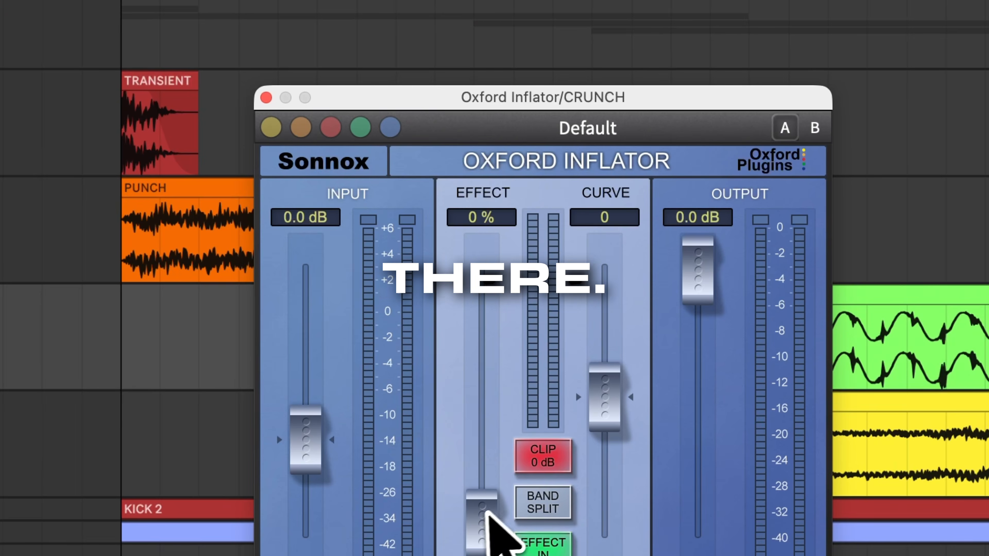
left_click(487, 520)
left_click(128, 355)
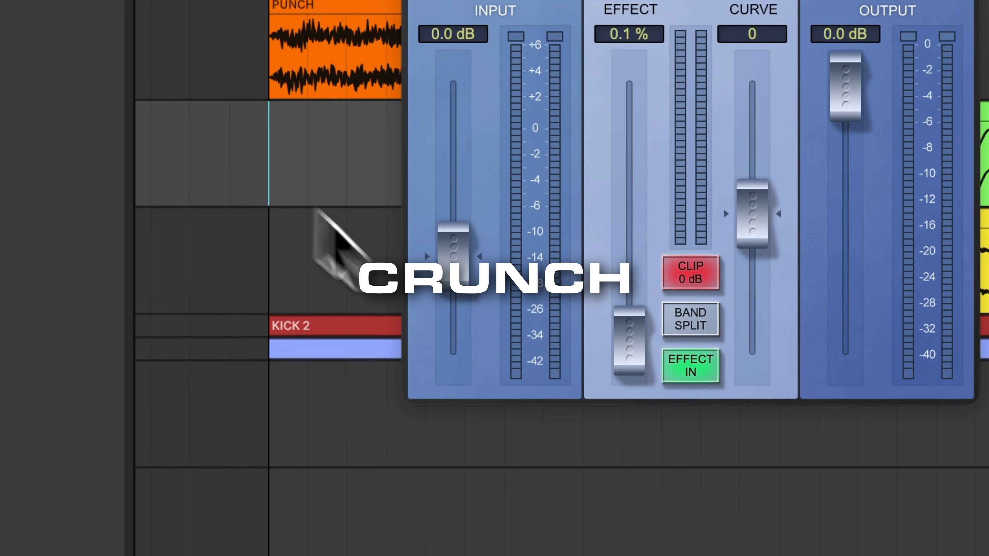
key("space")
left_click_drag(482, 547, 482, 536)
left_click_drag(631, 352, 635, 234)
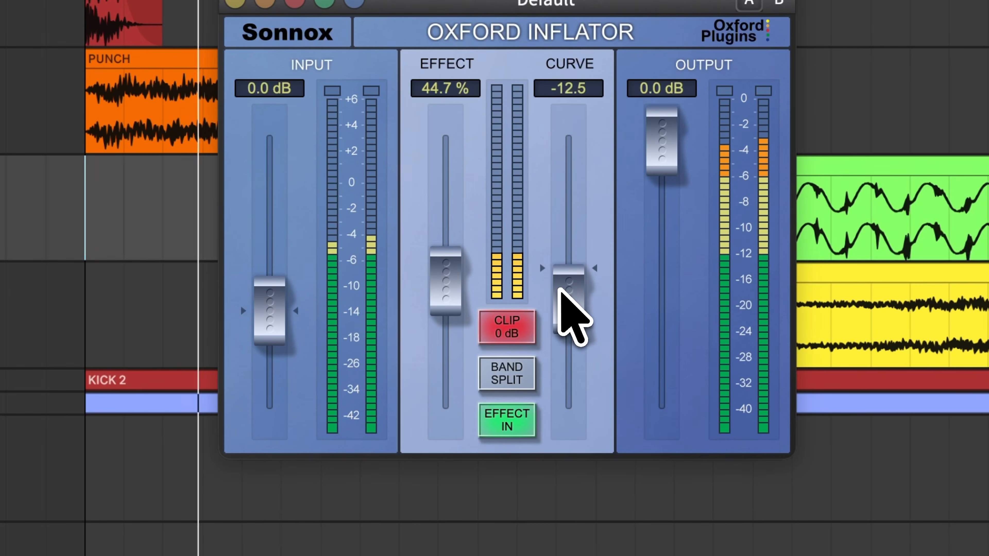
left_click_drag(559, 290, 595, 283)
left_click_drag(446, 267, 448, 261)
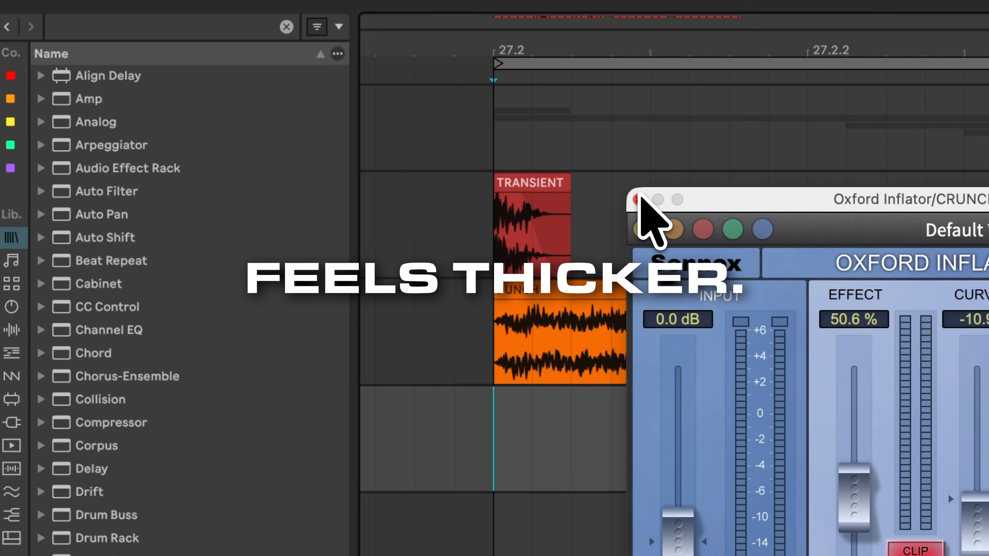
left_click(638, 197)
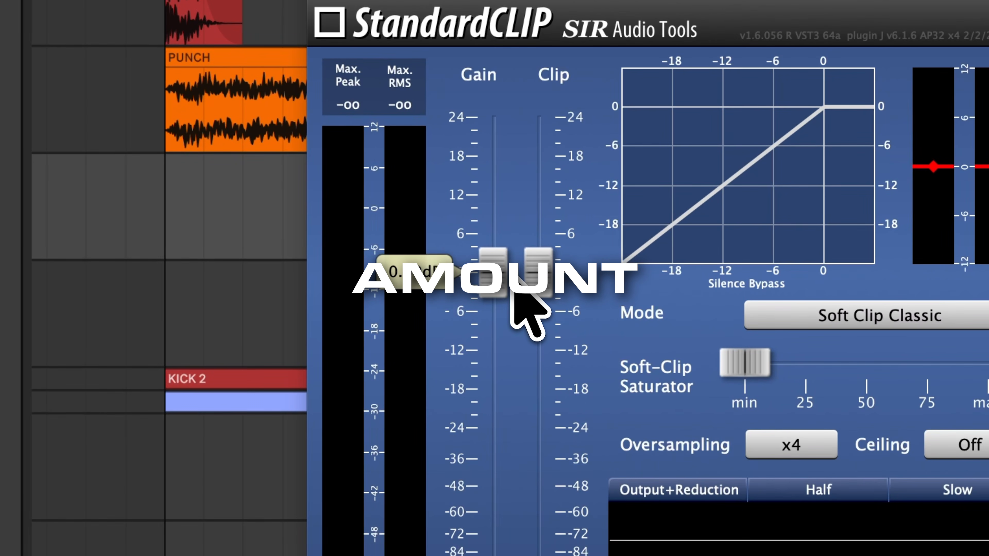
Set StandardCLIP's gain to 1.80 dB and its clip level to -1.80 dB while the CRUNCH track plays.
key("space")
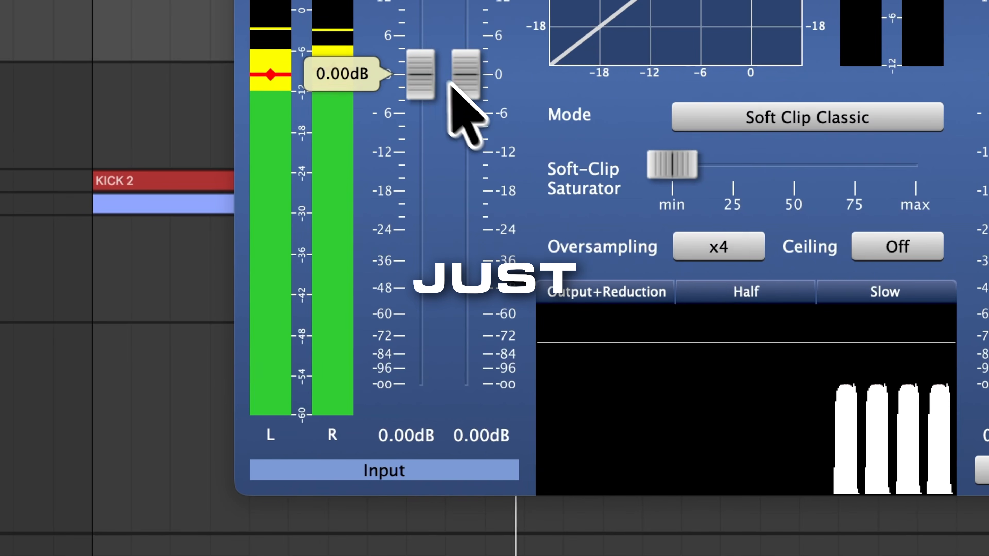
left_click_drag(433, 66, 459, 106)
mouse_move(439, 101)
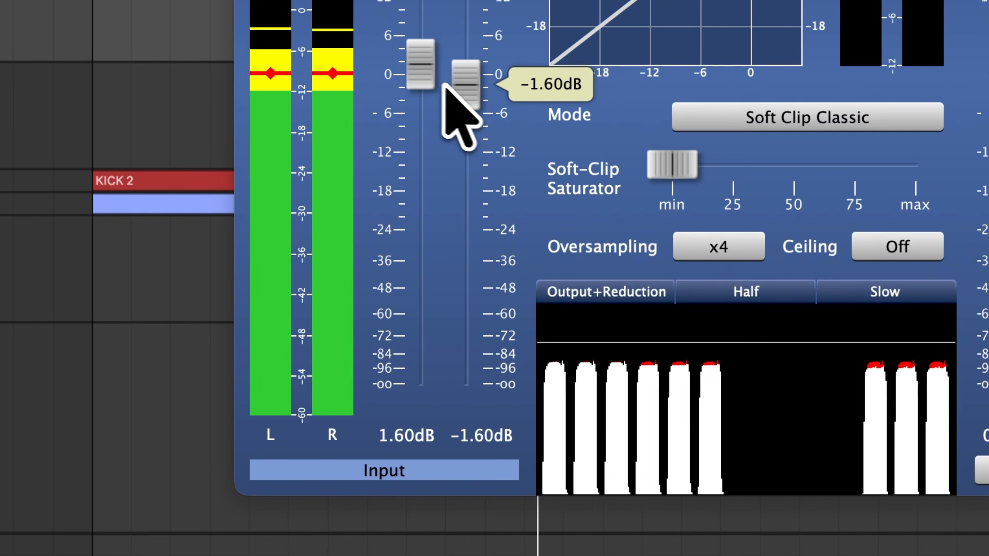
left_click_drag(424, 88, 470, 91)
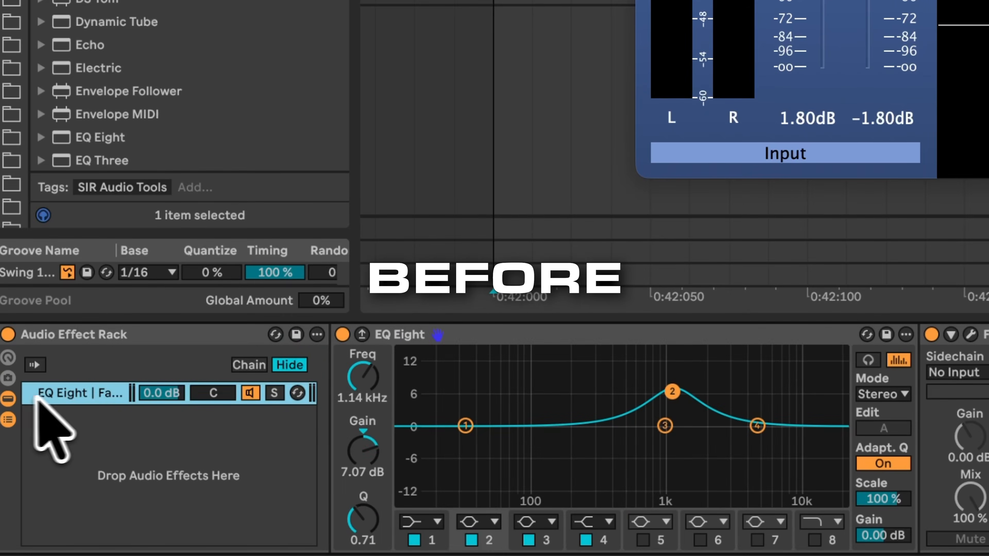
Collapse the CRUNCH rack's chain list, switch the rack off and on to compare the sound, and close StandardCLIP.
left_click(9, 399)
left_click(9, 401)
left_click(8, 419)
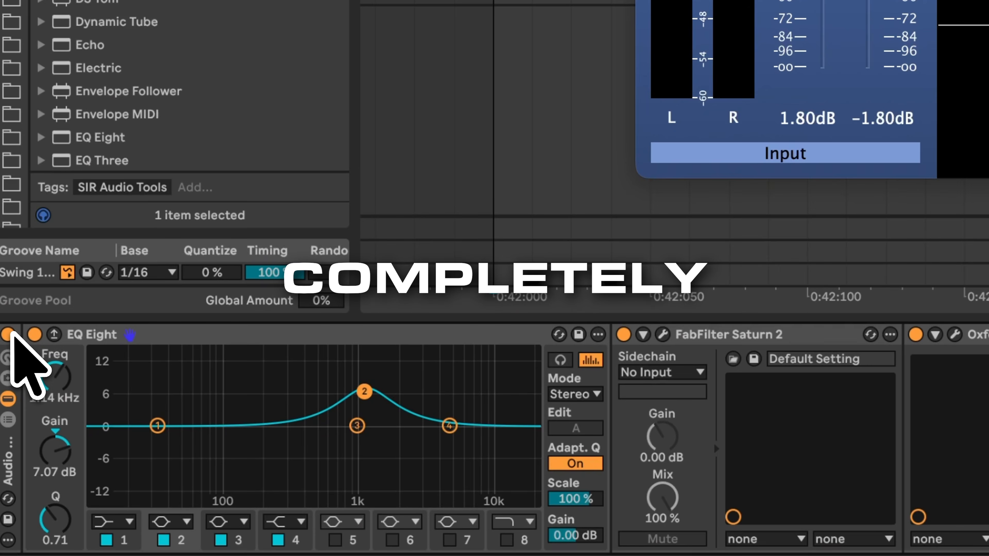
left_click(8, 335)
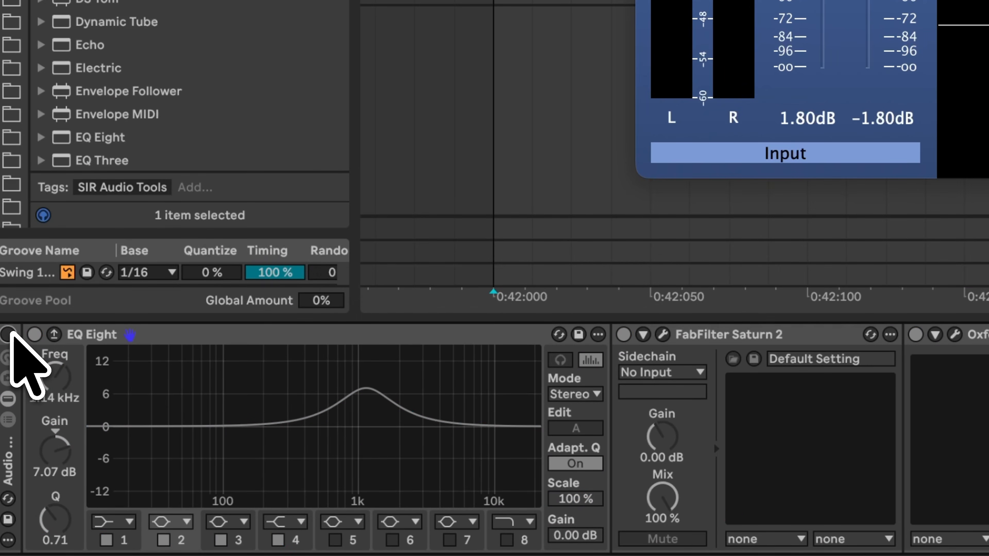
left_click(8, 334)
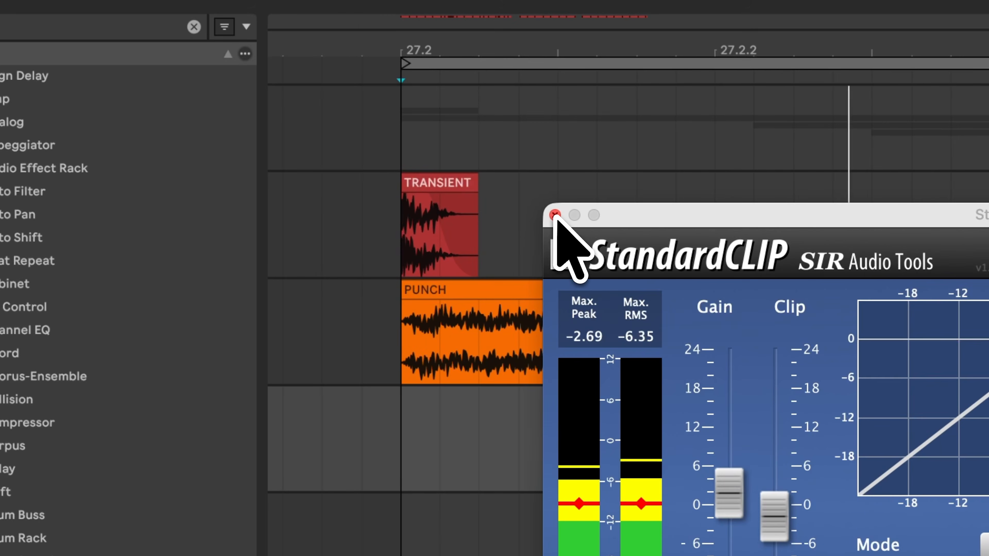
left_click(557, 215)
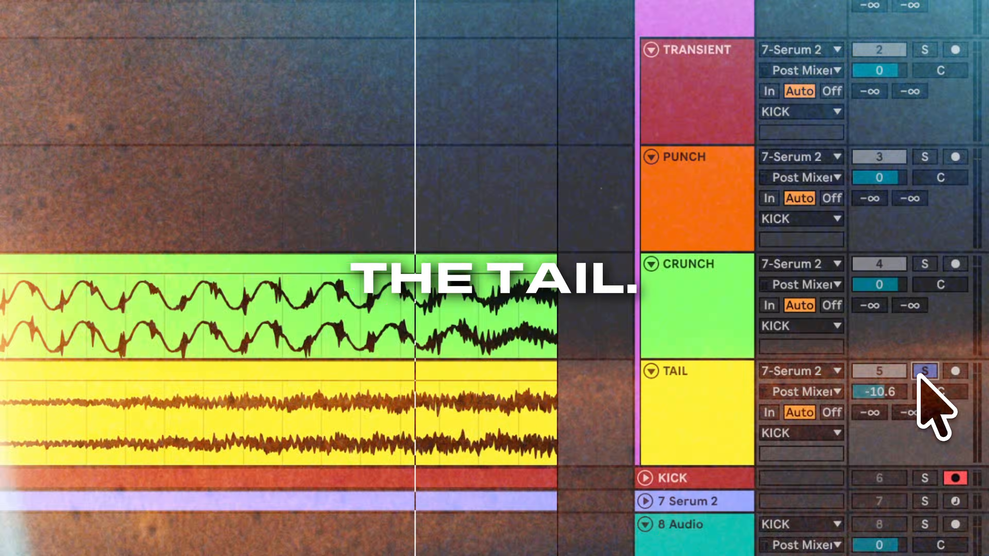
Solo the TAIL track and add an EQ Eight to it by searching the browser for "EQ EIGH".
left_click(919, 374)
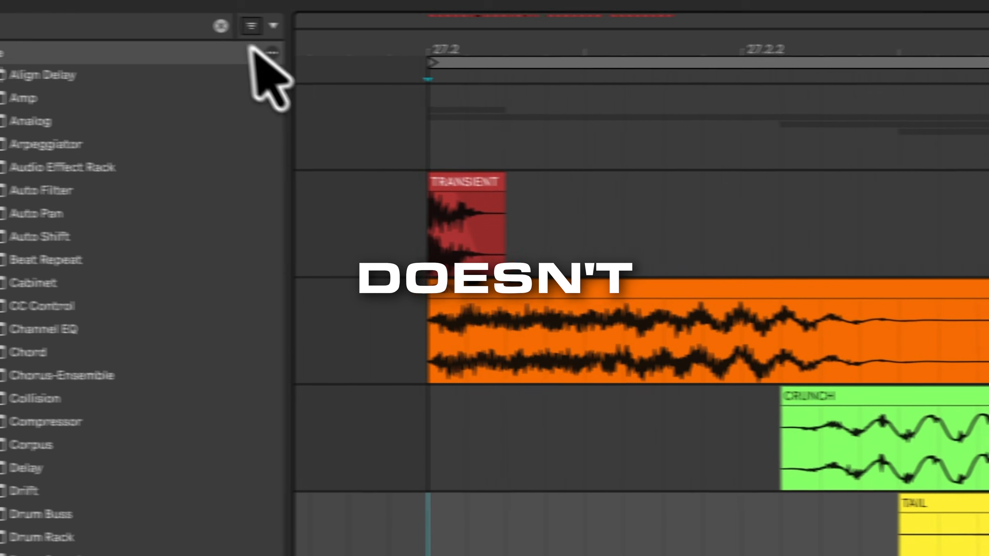
left_click(245, 26)
type("EQ EIGH")
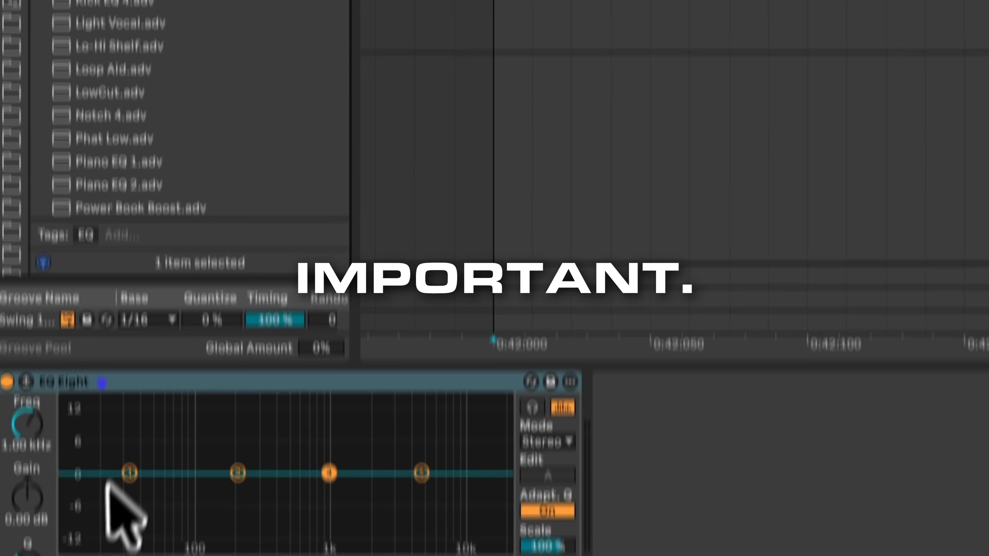
Turn band 1 of the TAIL track's EQ Eight into a low cut at 240 Hz and raise the high shelf on band 4.
left_click(92, 516)
left_click(86, 391)
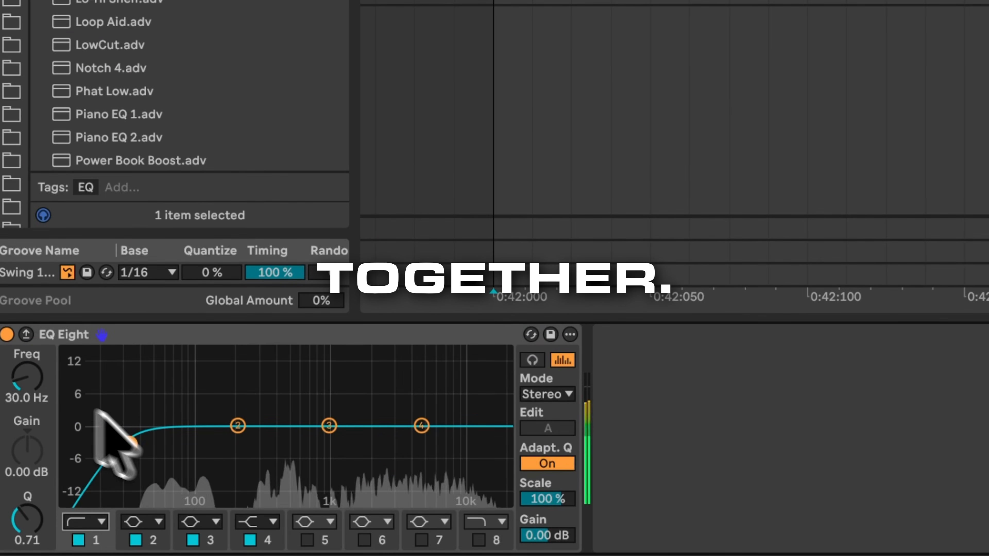
left_click_drag(22, 384, 210, 409)
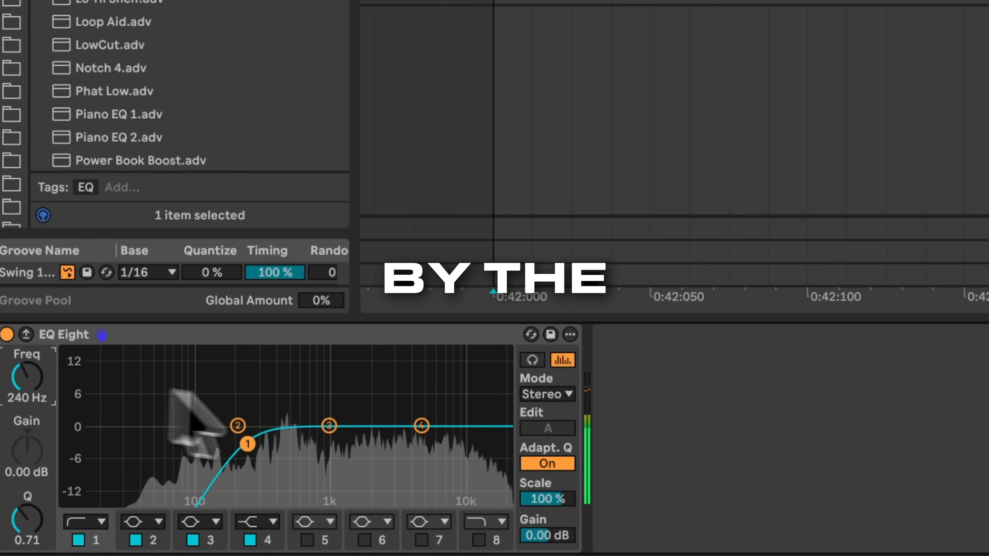
left_click_drag(421, 426, 420, 407)
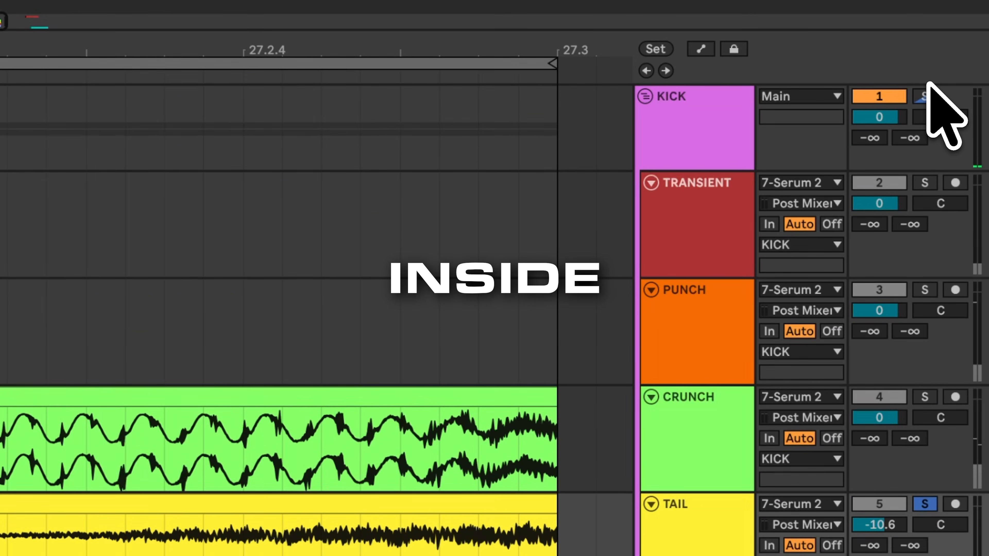
Solo the KICK group, replace the browser search with "OXF" and add Oxford Inflator to the group.
left_click(924, 97)
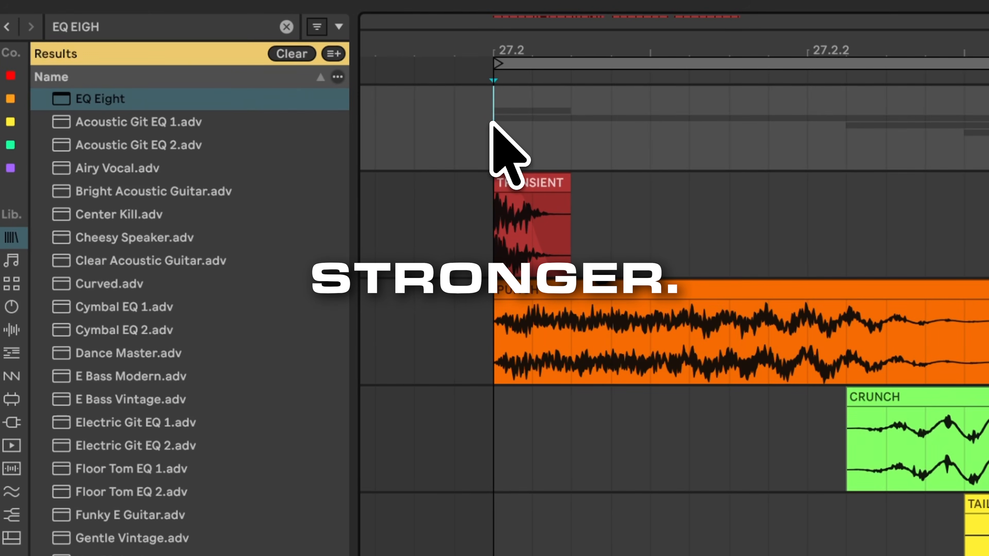
left_click(184, 18)
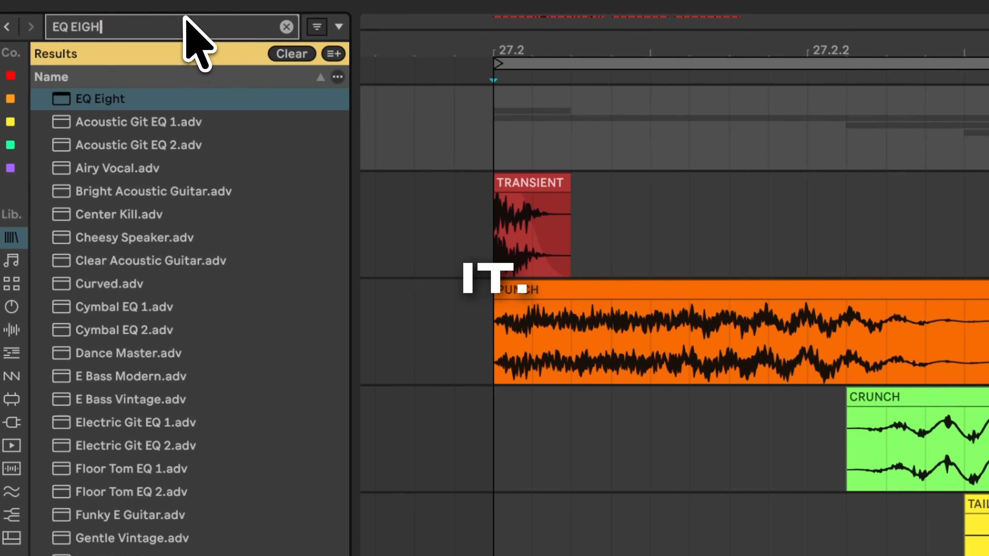
key("BackSpace")
key("BackSpace")
key("BackSpace")
key("BackSpace")
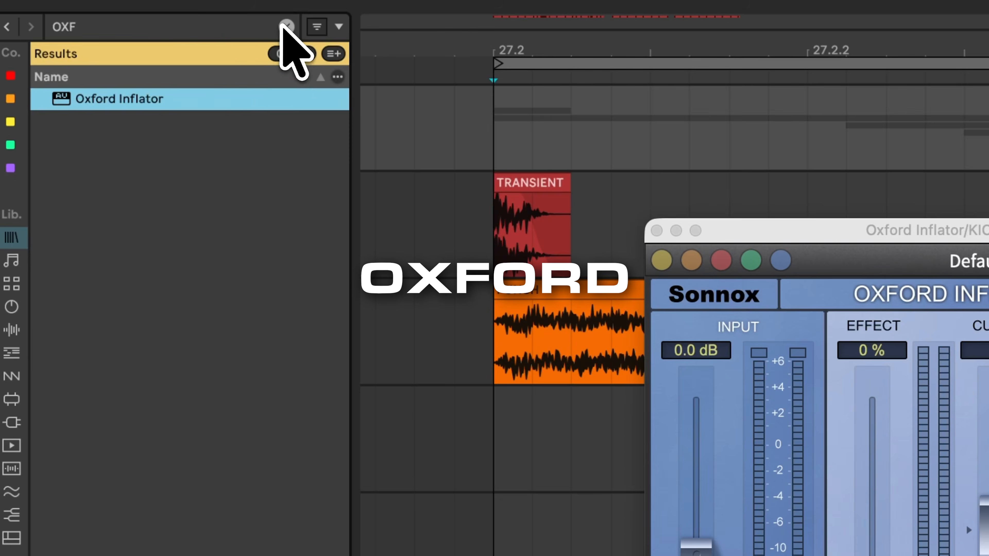
Clear the browser search and raise the Oxford Inflator's effect amount on the KICK group during playback.
left_click(284, 25)
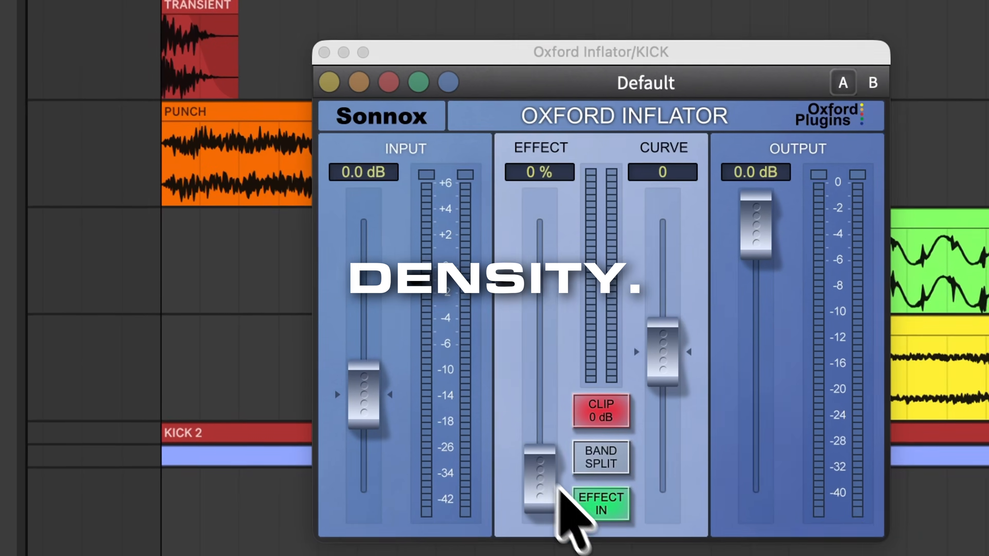
key("space")
left_click_drag(554, 488, 543, 420)
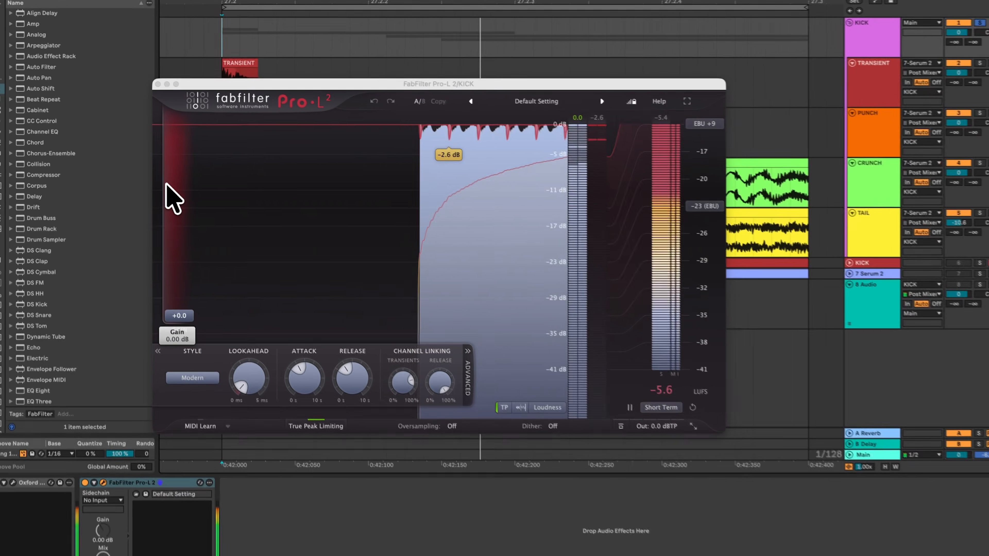
Set the KICK group's FabFilter Pro-L 2 to a lookahead of 1.242 ms and the Aggressive style.
key("space")
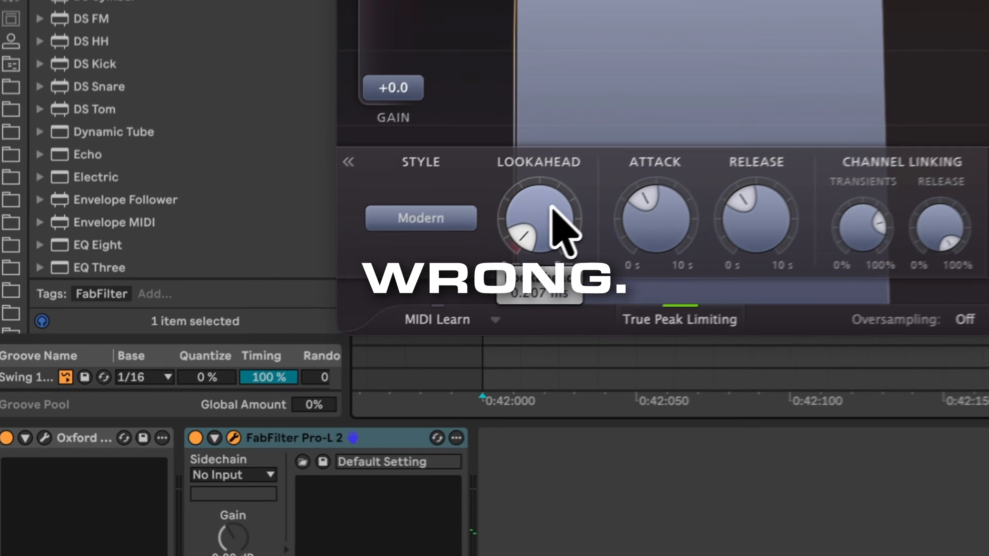
left_click_drag(251, 367, 251, 354)
left_click_drag(564, 174, 561, 113)
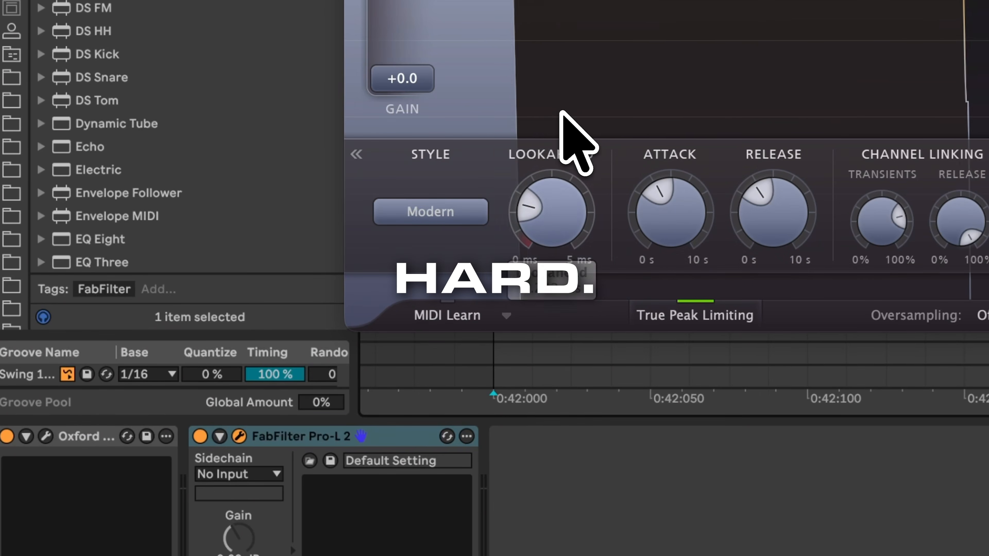
left_click(429, 214)
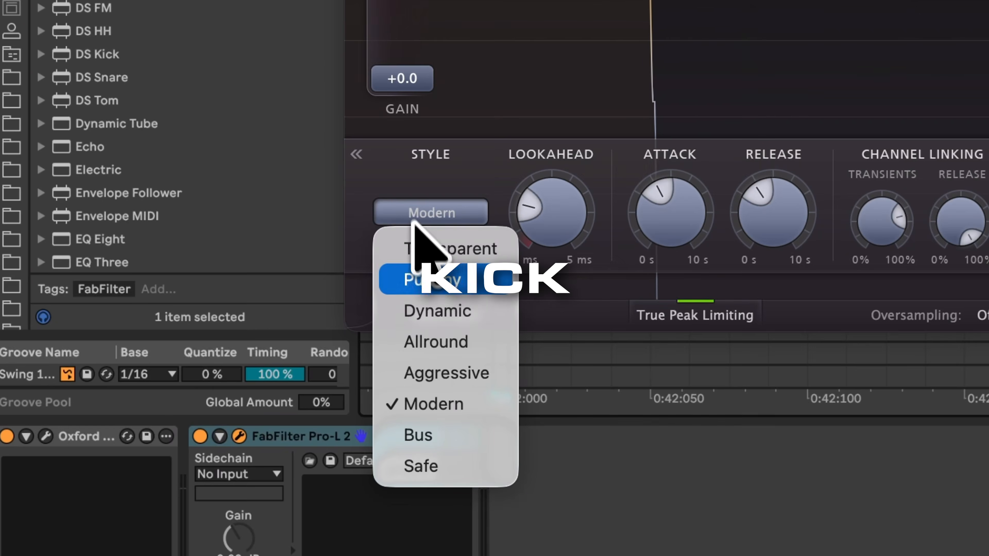
left_click(435, 373)
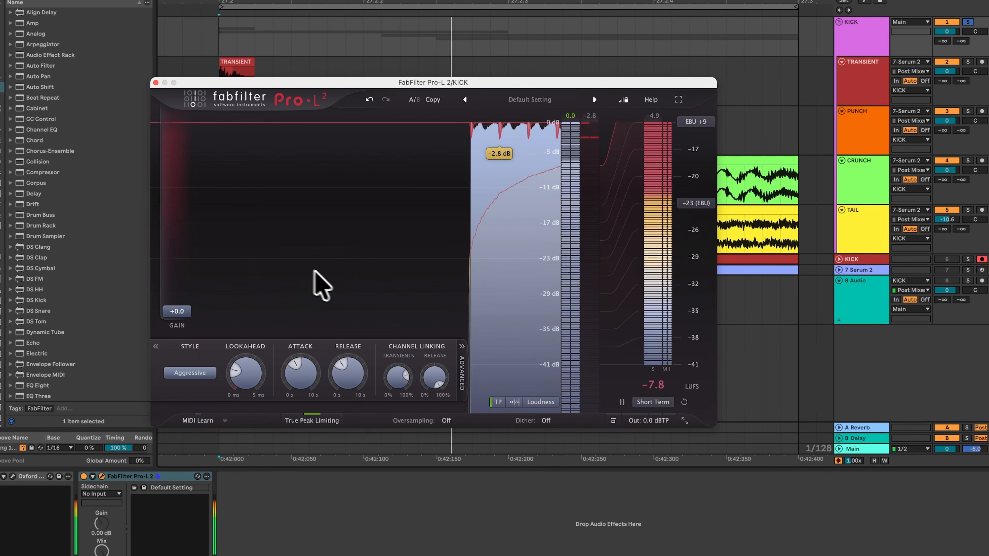
Set the Pro-L 2 gain to about +0.4 dB while auditioning the kick.
left_click_drag(177, 313, 180, 300)
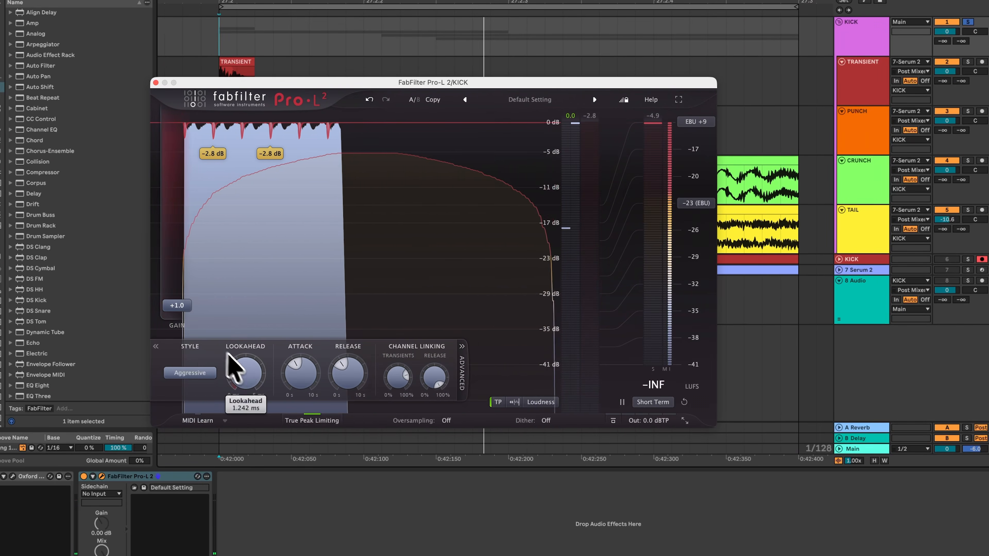
key("space")
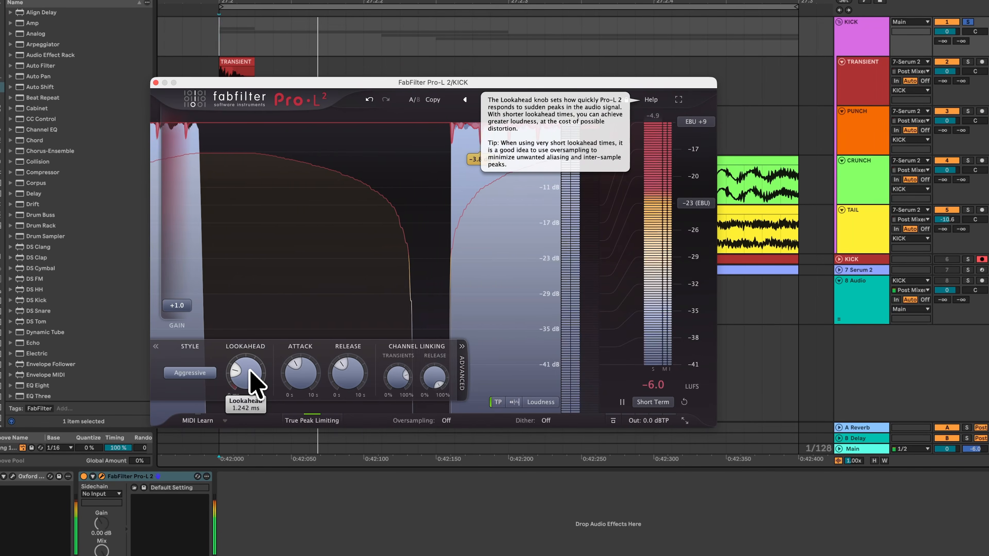
left_click_drag(182, 311, 181, 316)
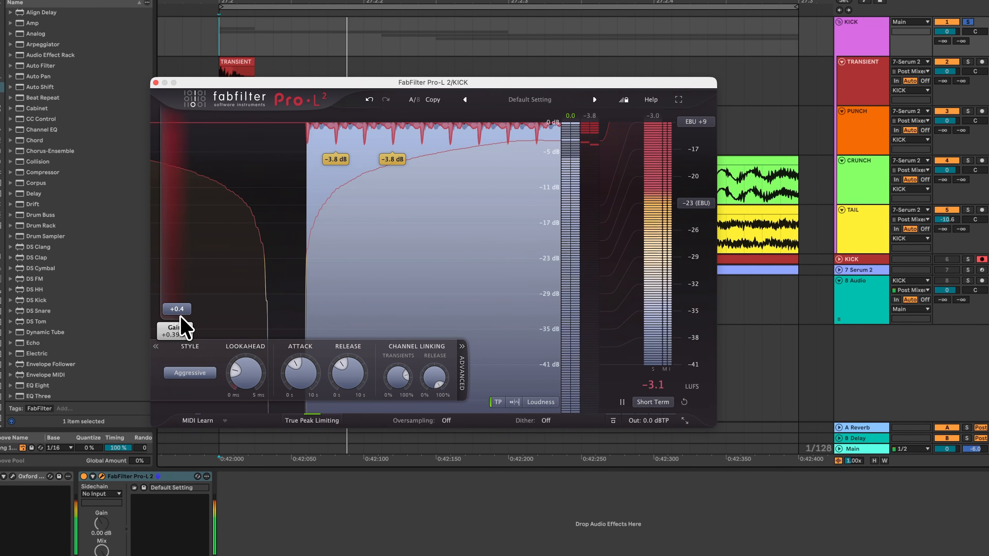
key("space")
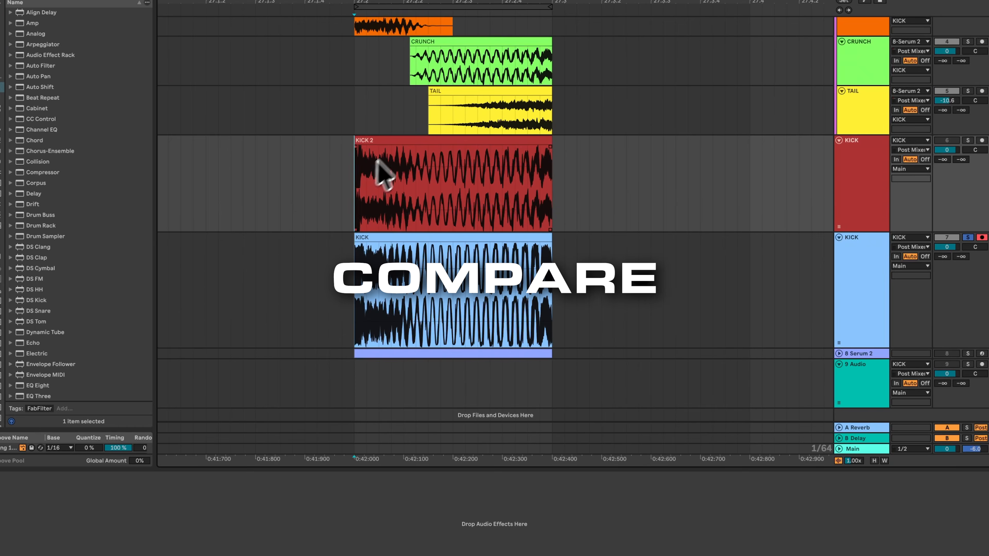
Compare the original KICK 2 clip with the processed KICK recording by soloing each track in turn during playback.
left_click(402, 137)
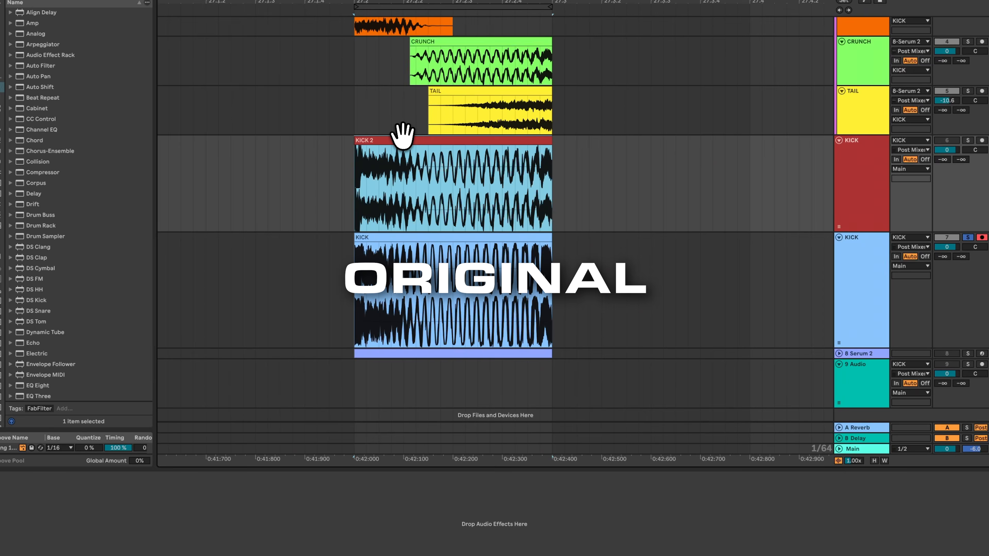
key("s")
key("space")
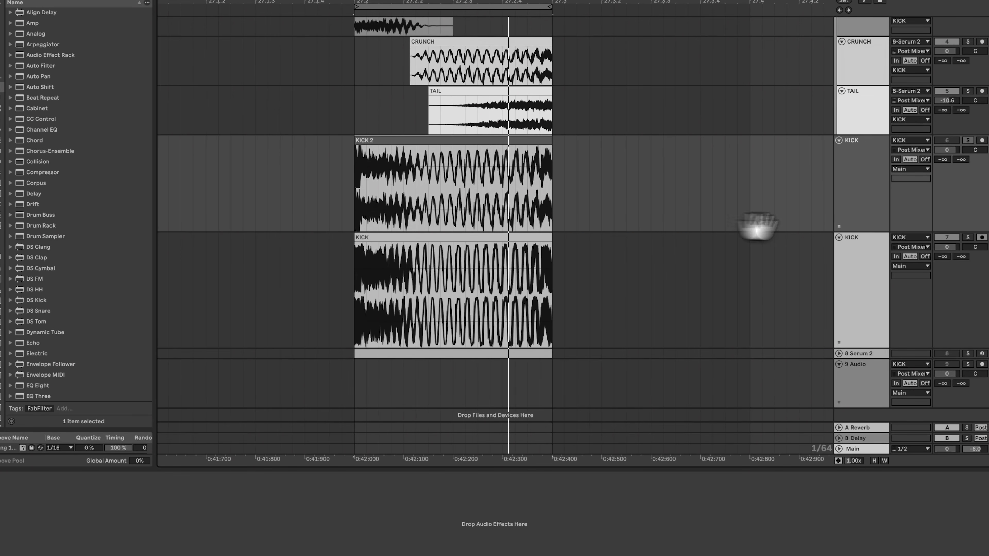
left_click(967, 238)
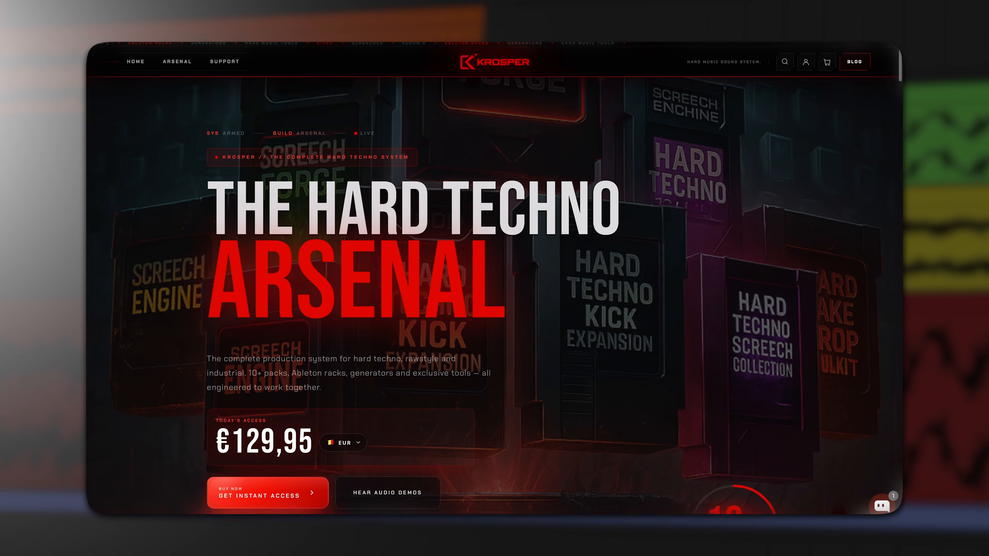
Read through the Hard Techno Arsenal page on the Krosper website, from the audio demos to the closing purchase offer.
scroll(495, 295, "down", 15)
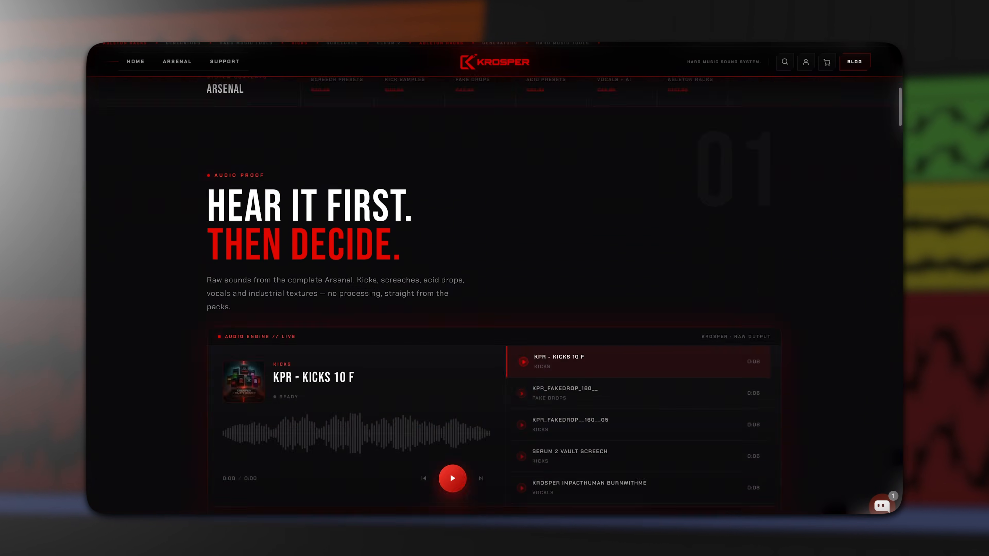
scroll(495, 295, "down", 20)
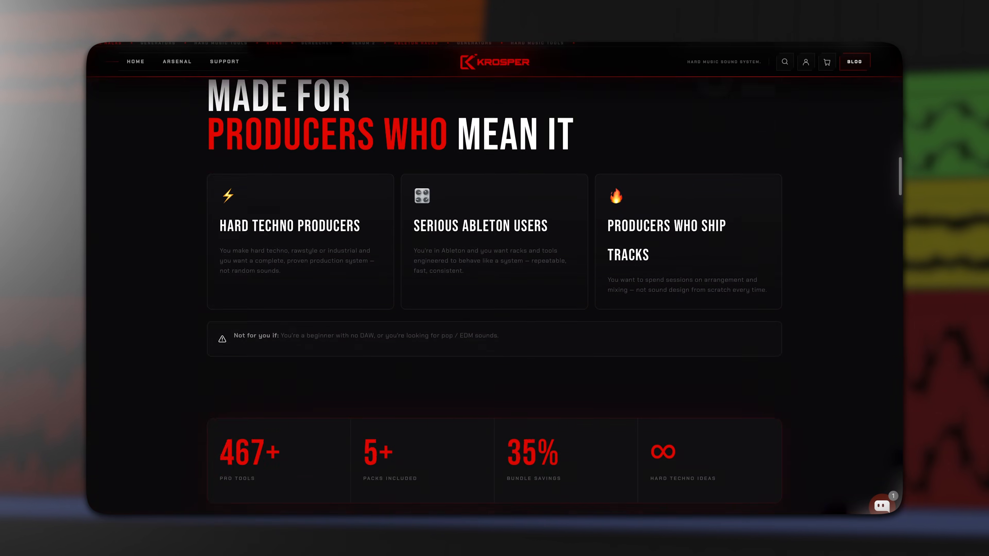
scroll(494, 295, "down", 20)
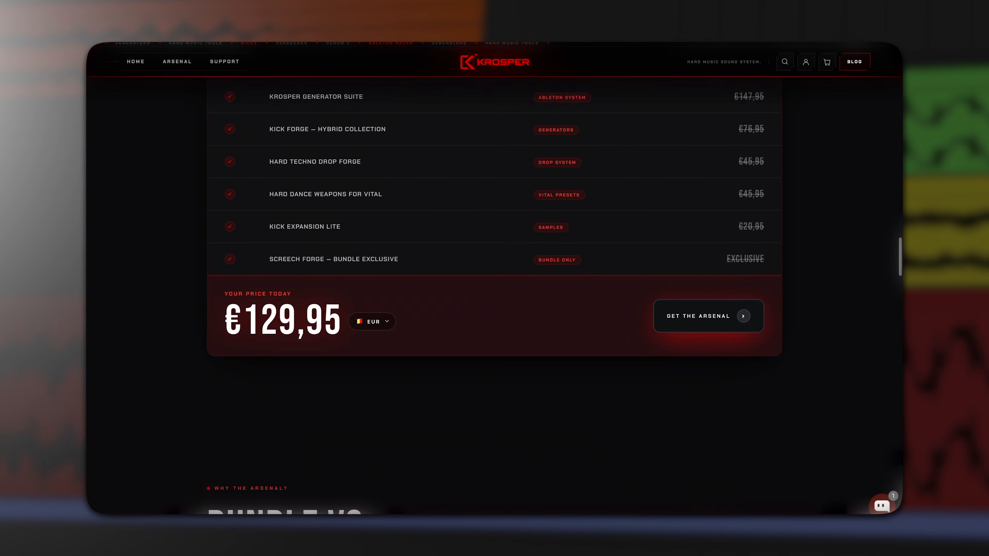
scroll(494, 295, "down", 20)
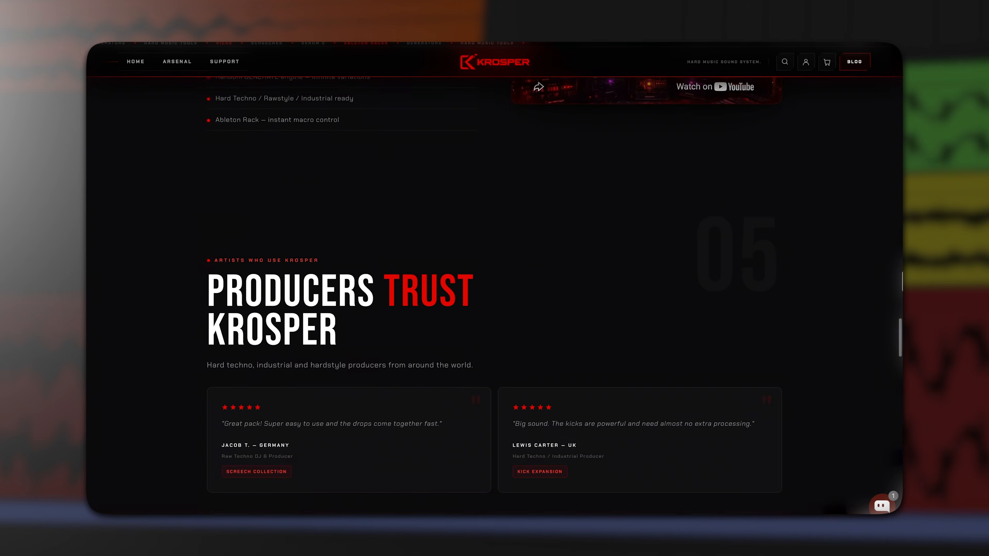
scroll(494, 295, "down", 20)
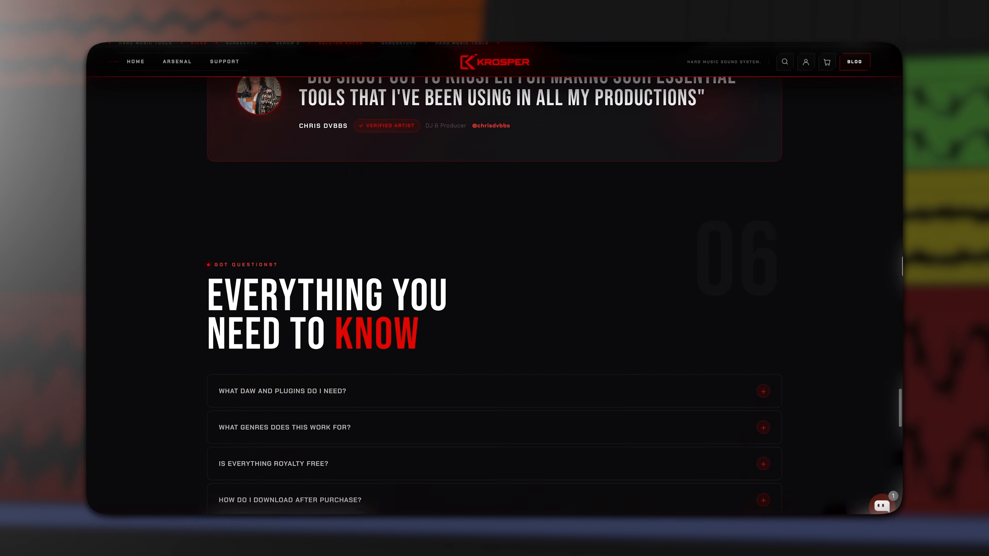
scroll(495, 294, "down", 15)
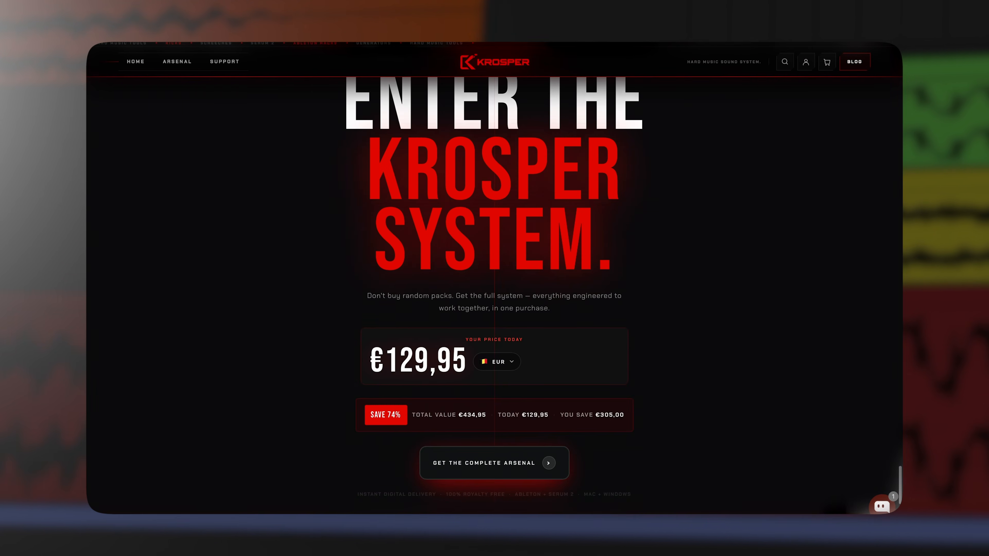